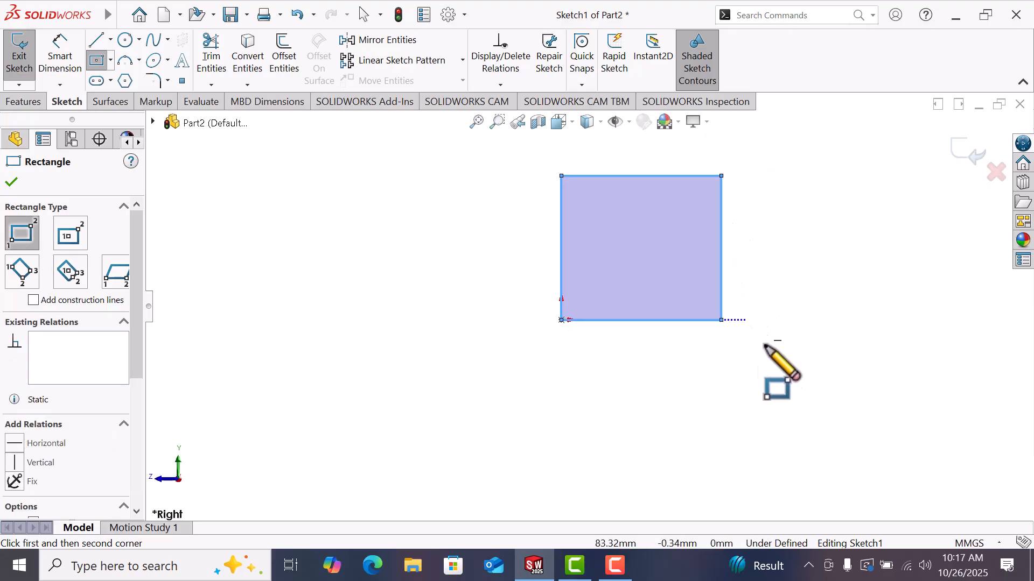
Dimension the sketched rectangle 85 mm wide and 95 mm high
right_click_drag(758, 350, 760, 195)
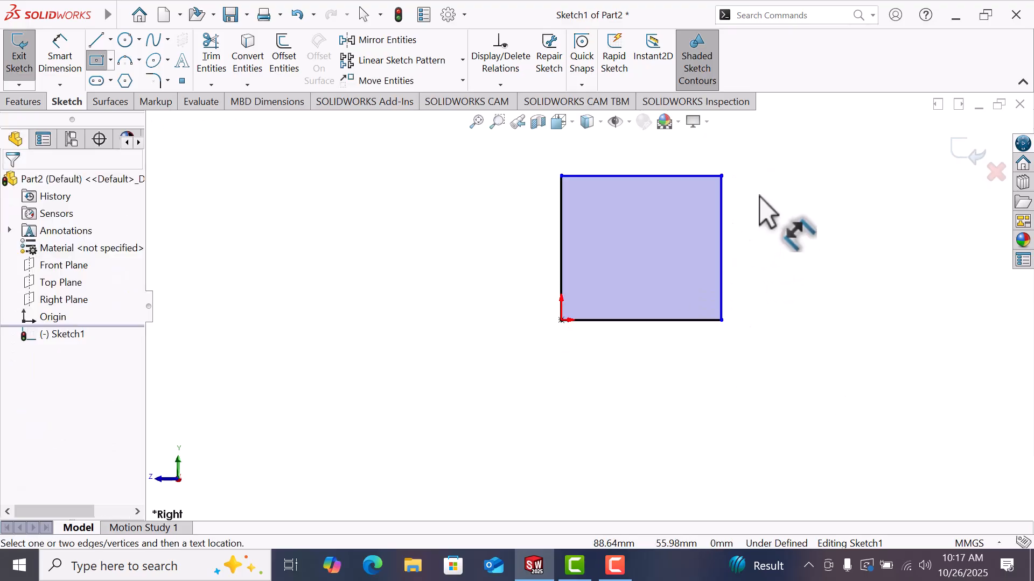
left_click(669, 321)
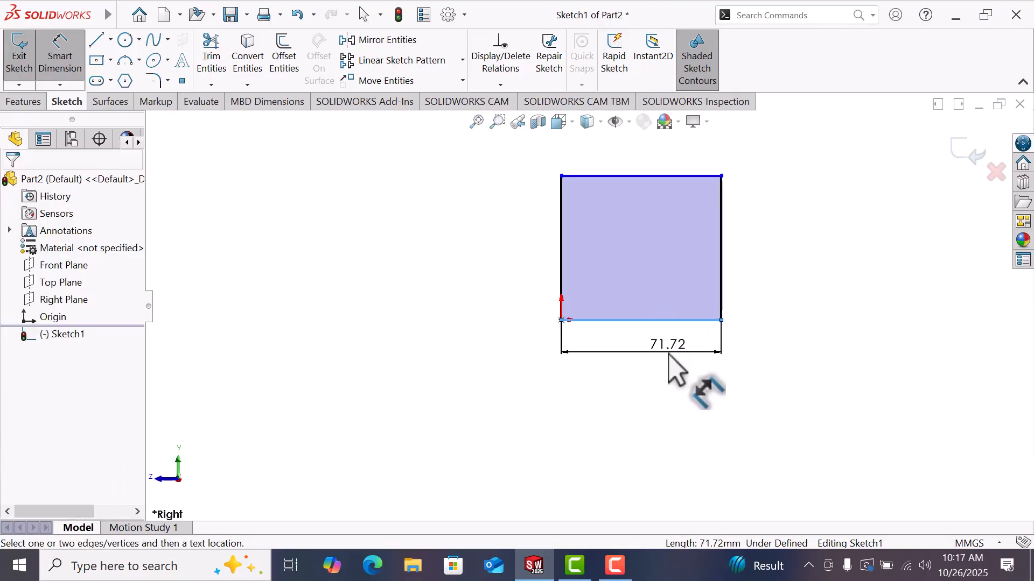
left_click(669, 354)
type("85")
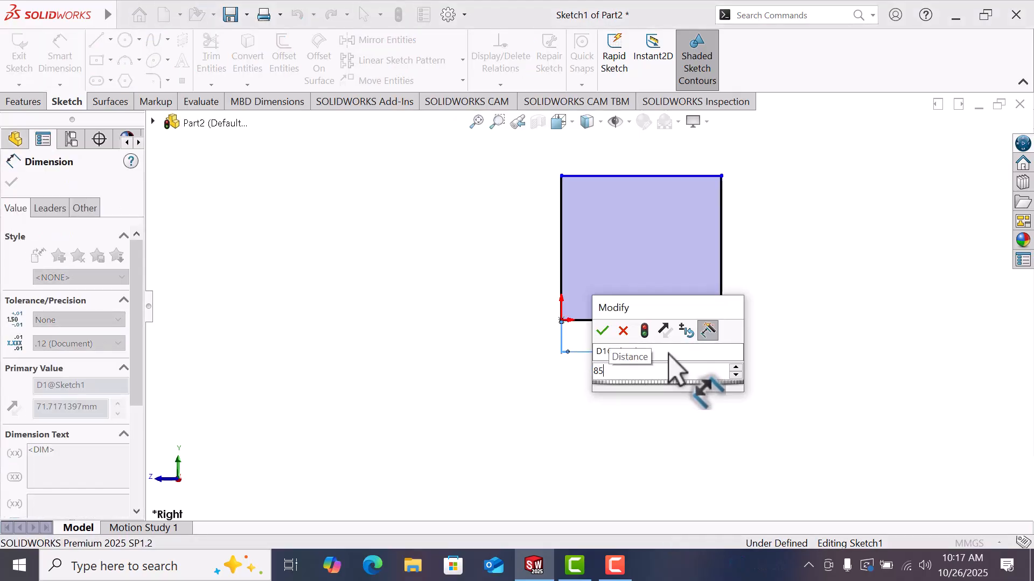
key("Return")
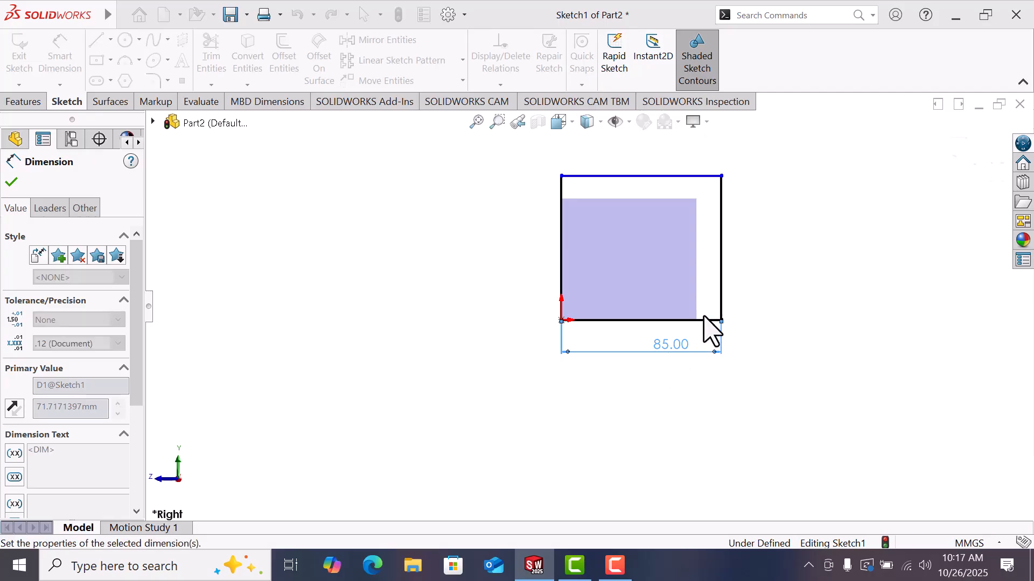
left_click(724, 290)
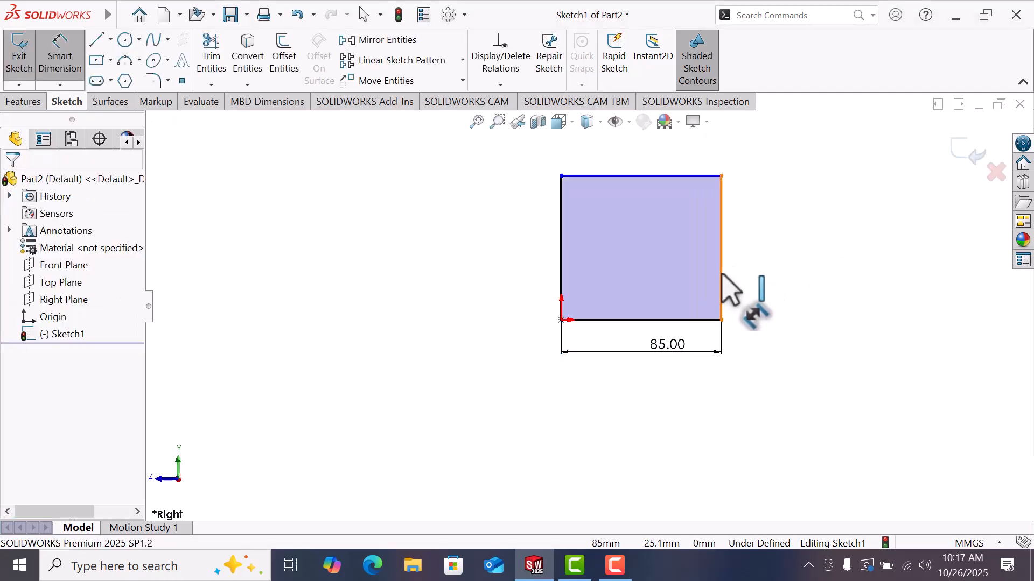
left_click(805, 284)
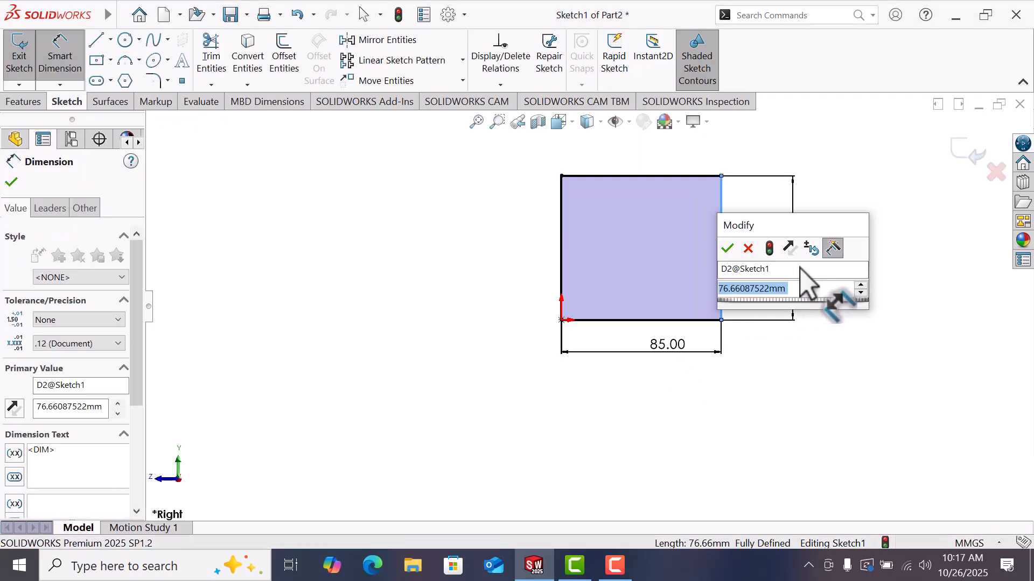
type("95")
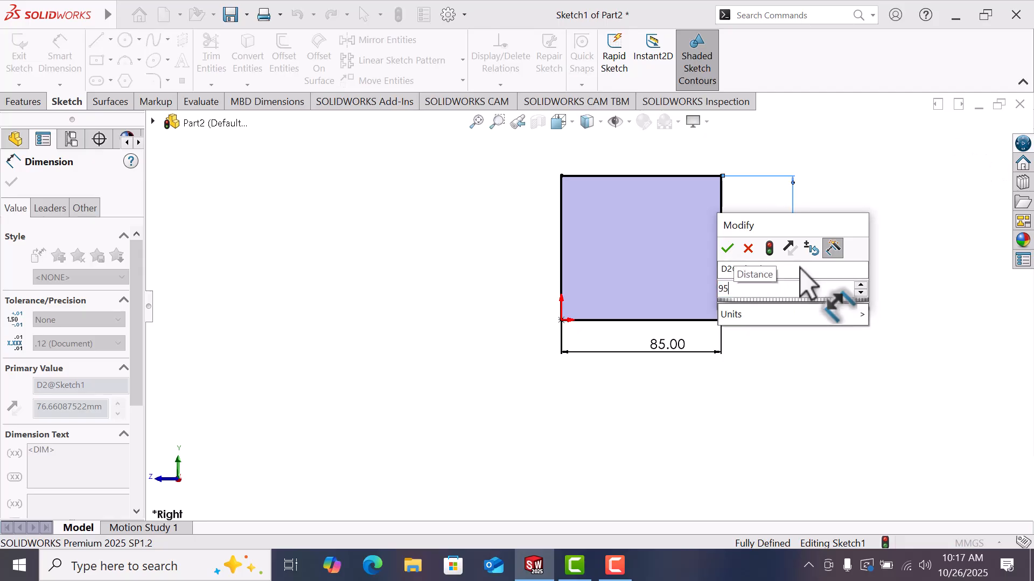
key("Return")
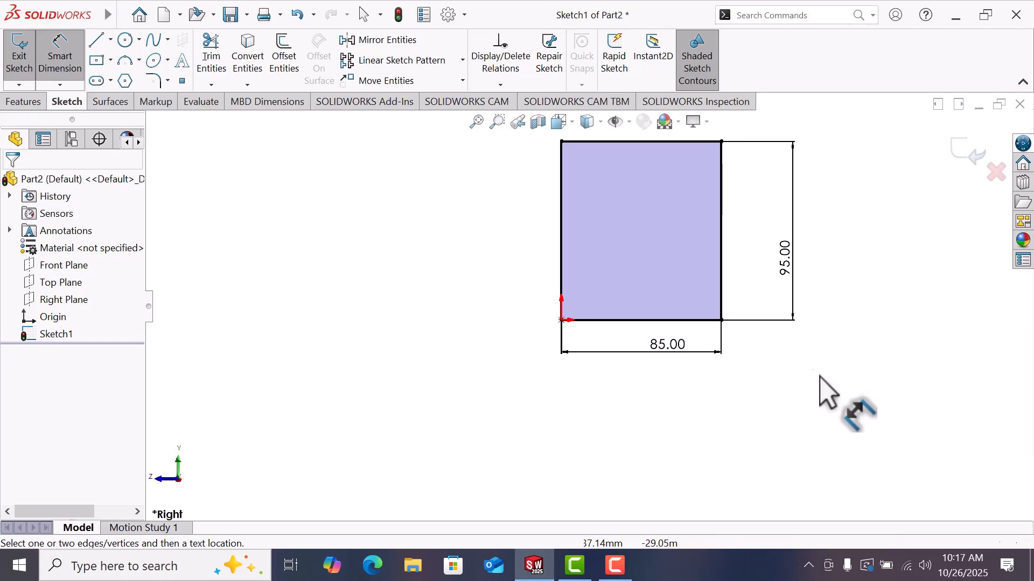
Extrude the rectangle 74 mm as a solid block using the Mid Plane end condition
left_click(12, 101)
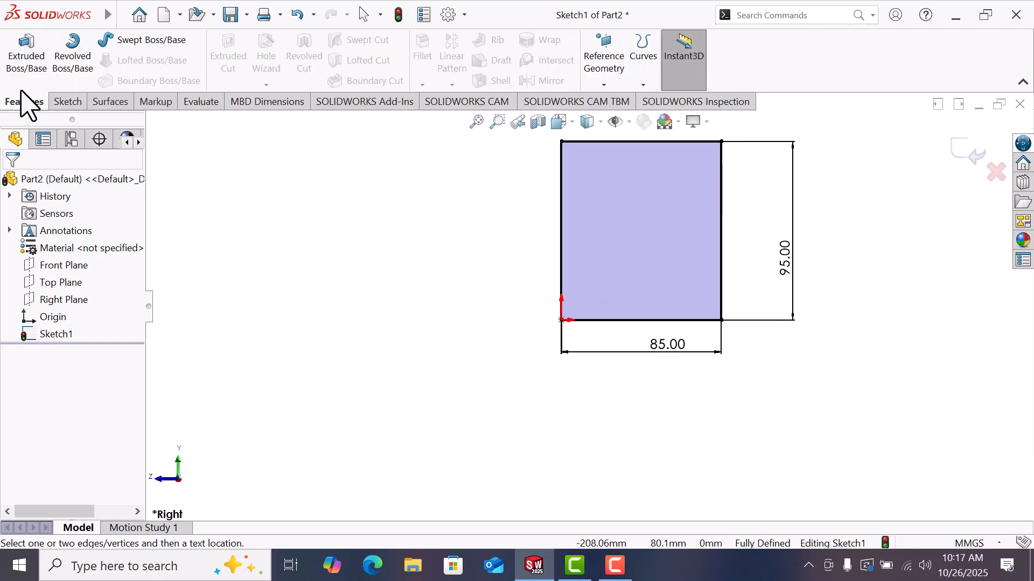
left_click(26, 61)
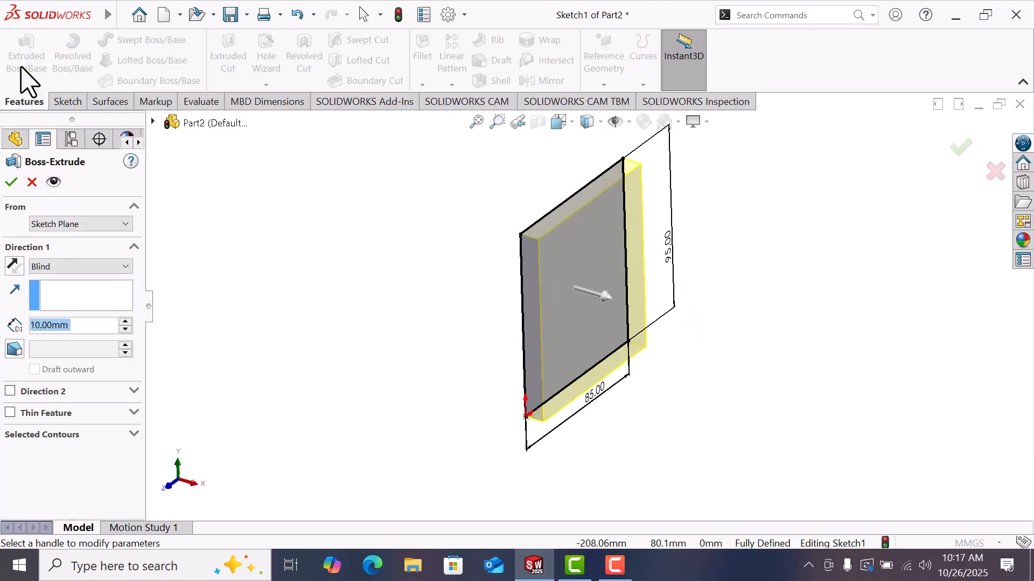
left_click(13, 264)
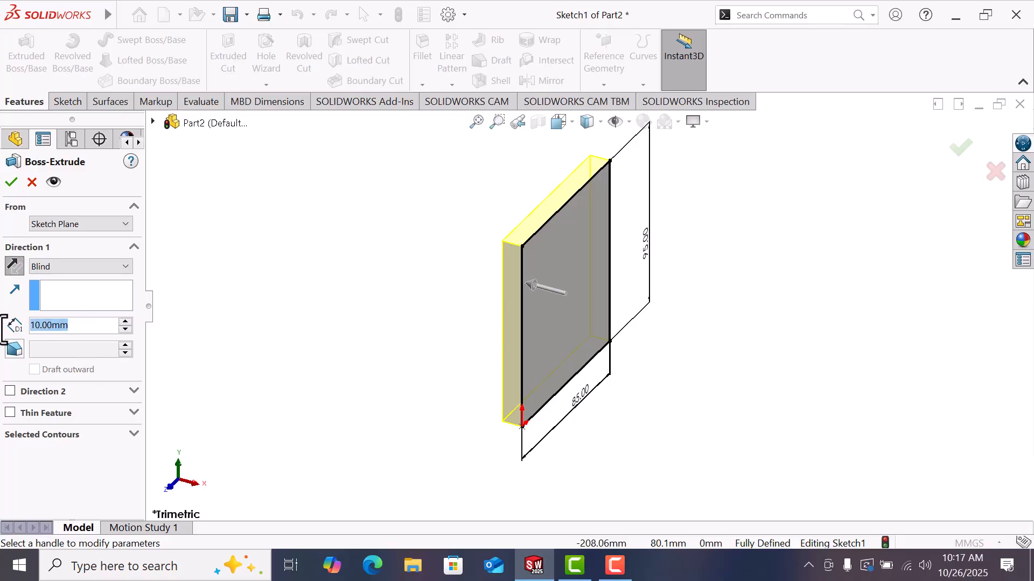
type("74")
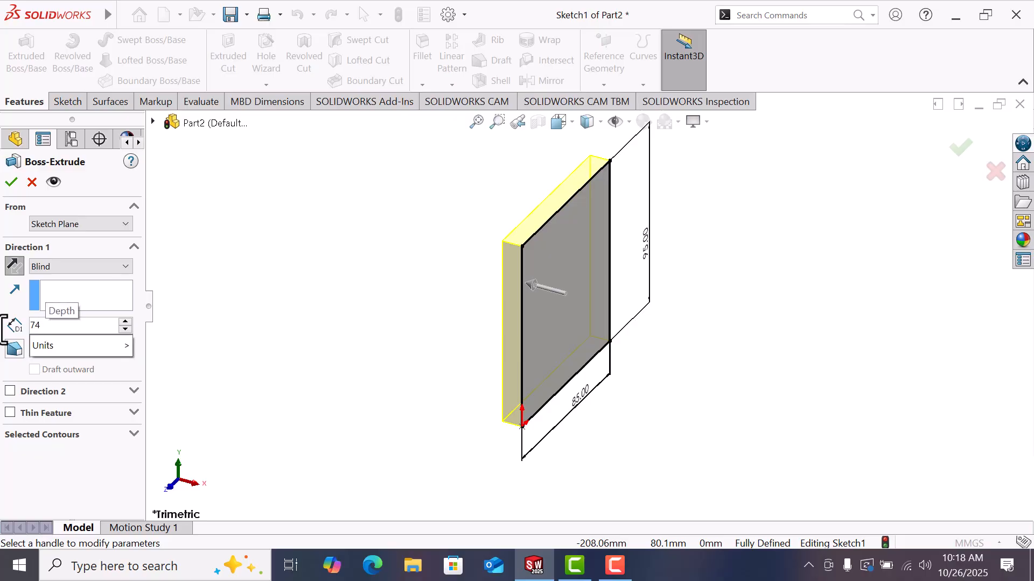
key("Return")
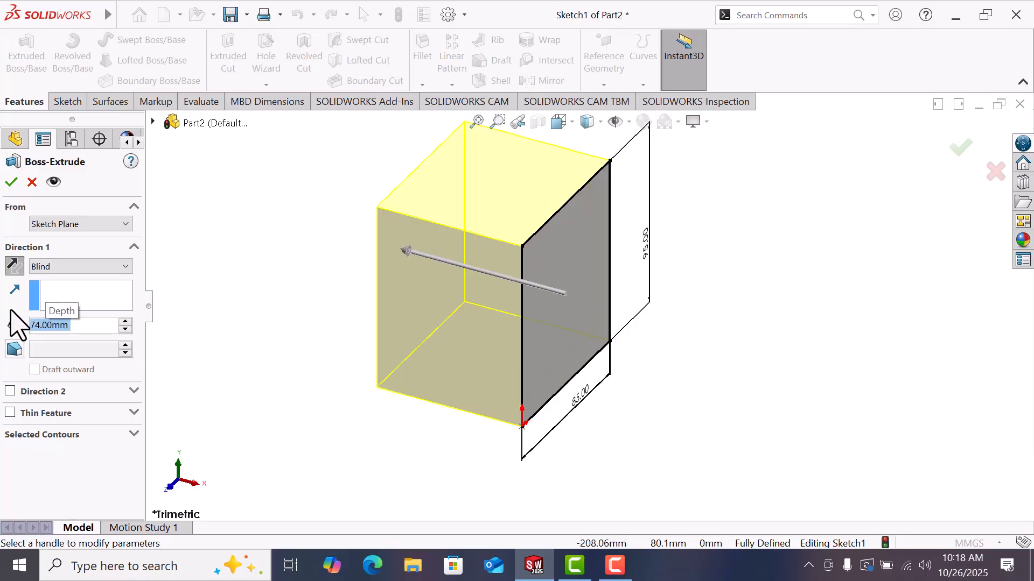
left_click(102, 269)
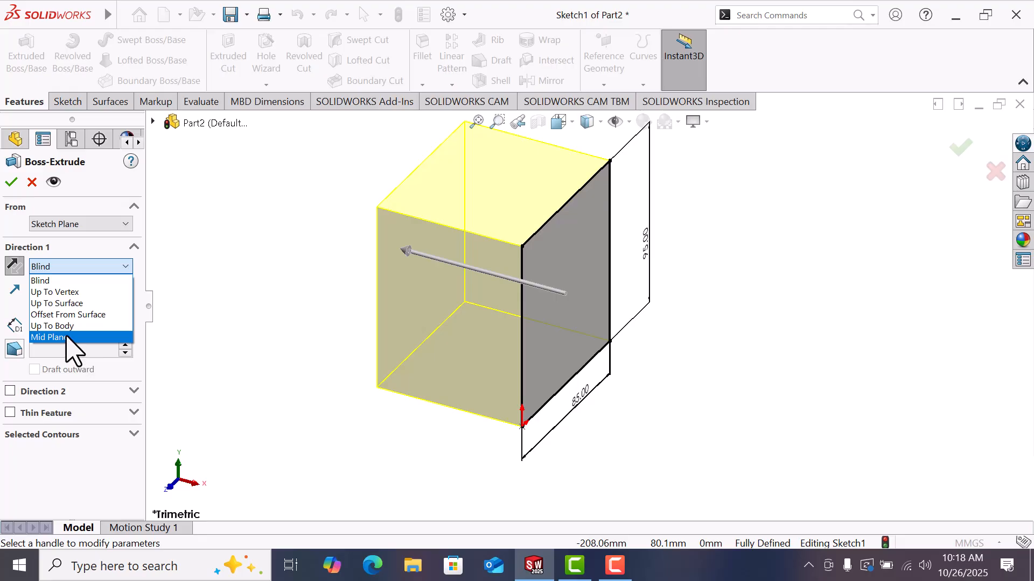
left_click(66, 337)
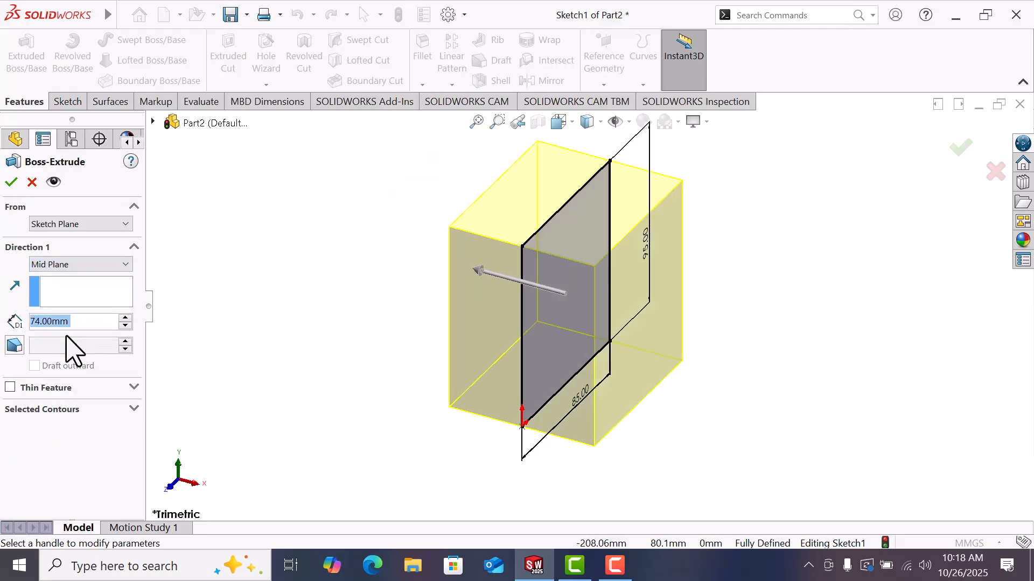
left_click(9, 184)
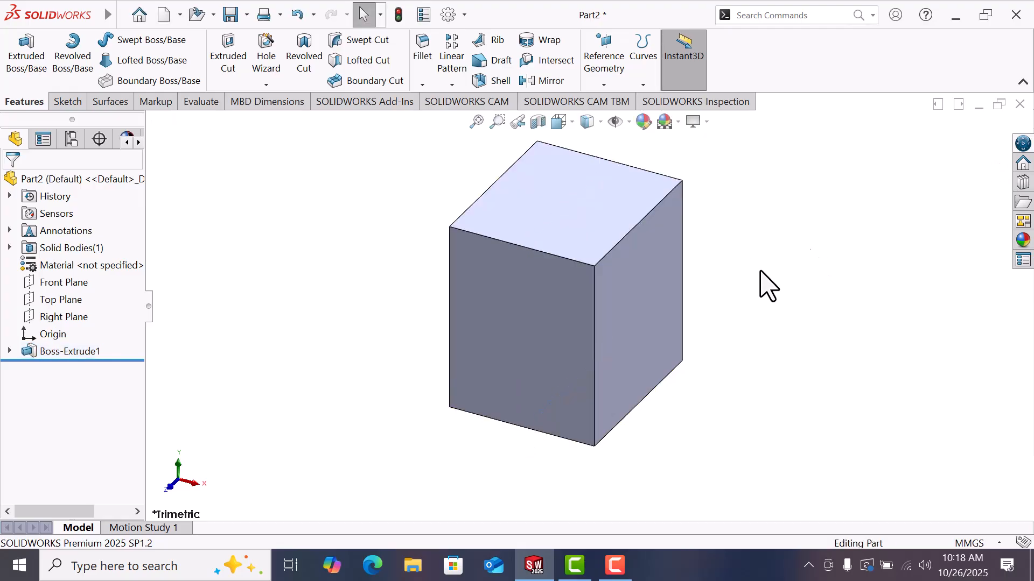
left_click(677, 122)
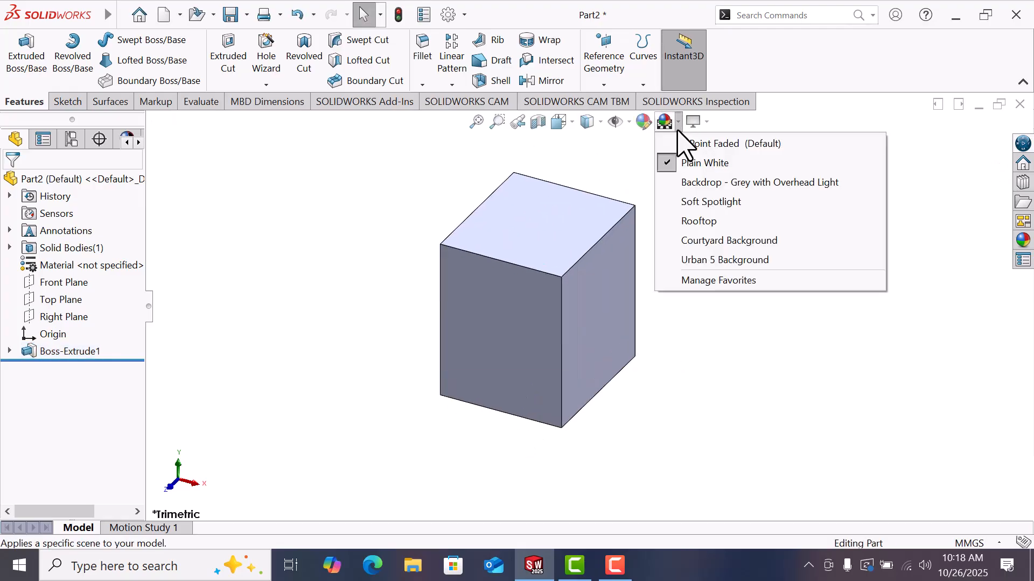
left_click(689, 372)
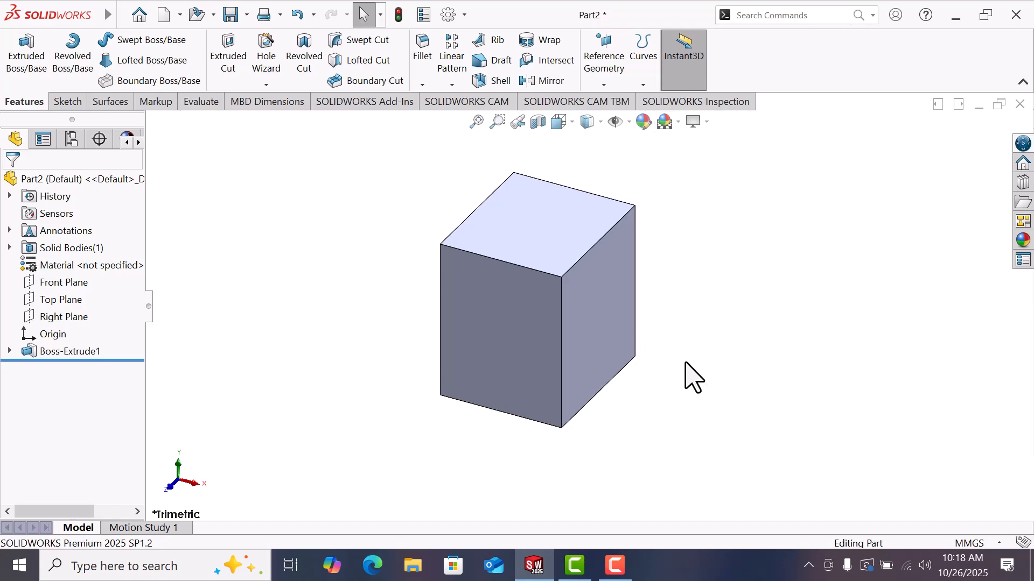
Sketch a closed four-sided profile with a sloped lower edge in the right face's upper corner above the origin, about 56 mm wide with 39 and 19 mm sides
left_click(592, 299)
left_click(646, 269)
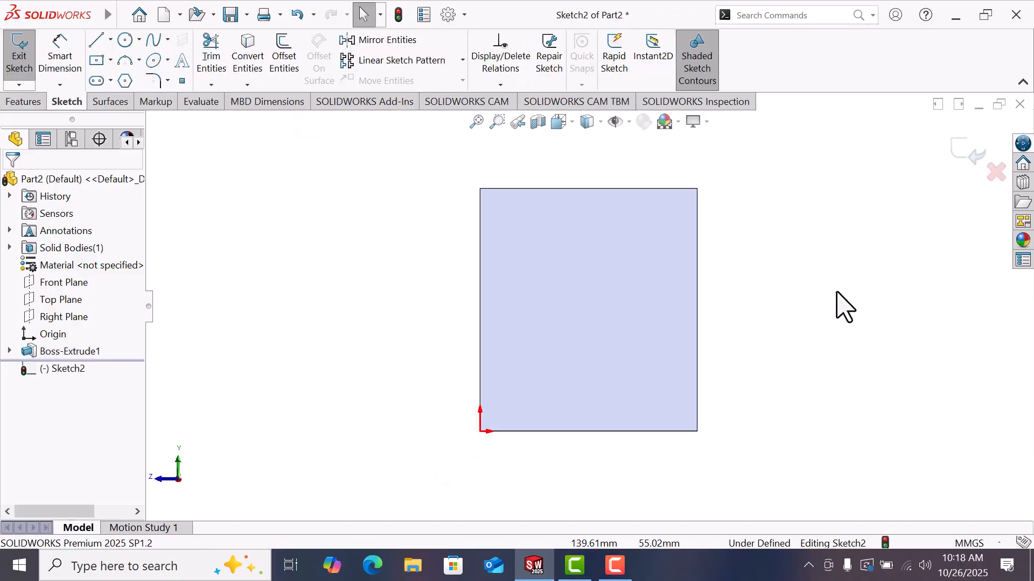
key("l")
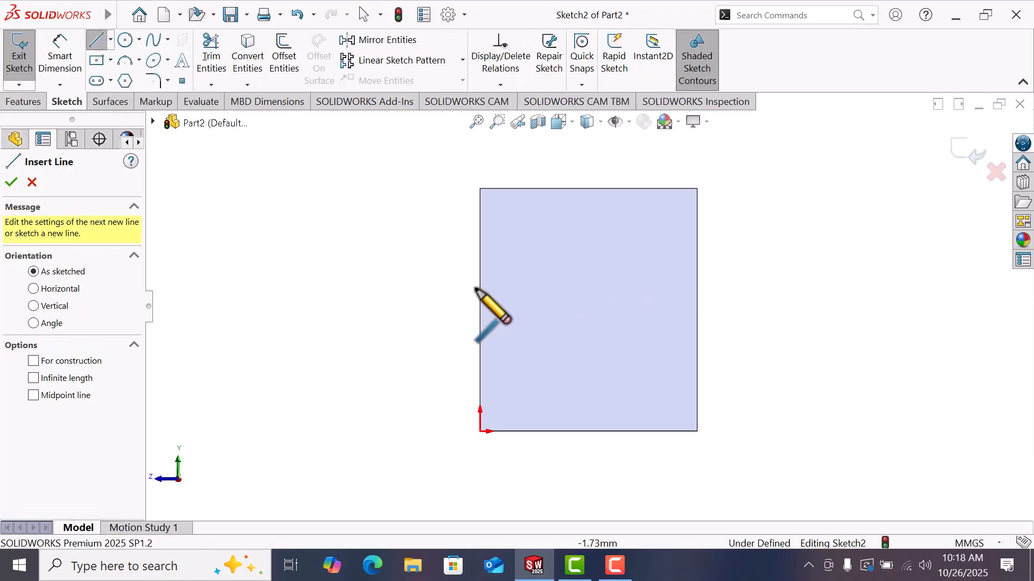
left_click(480, 289)
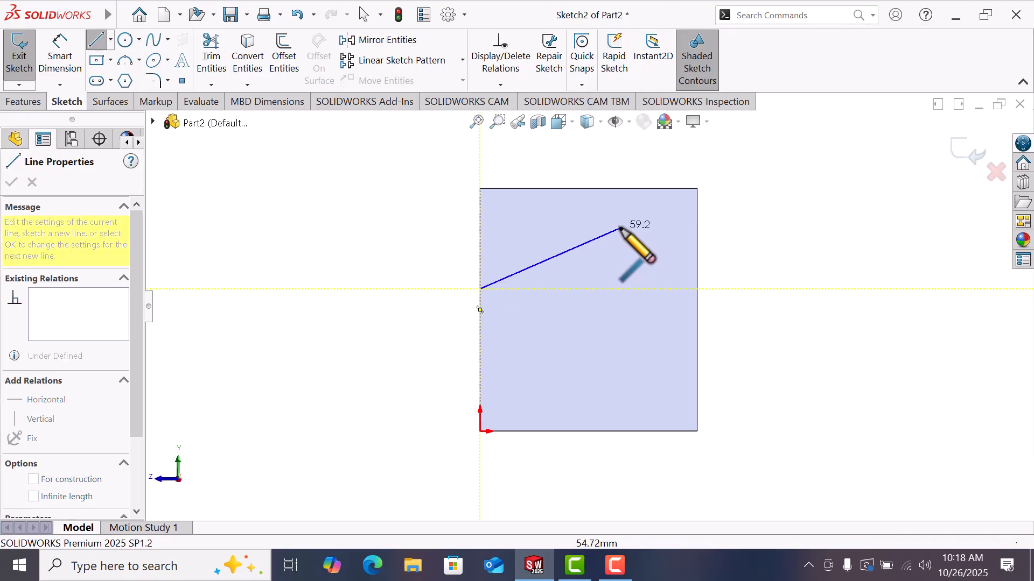
left_click(623, 236)
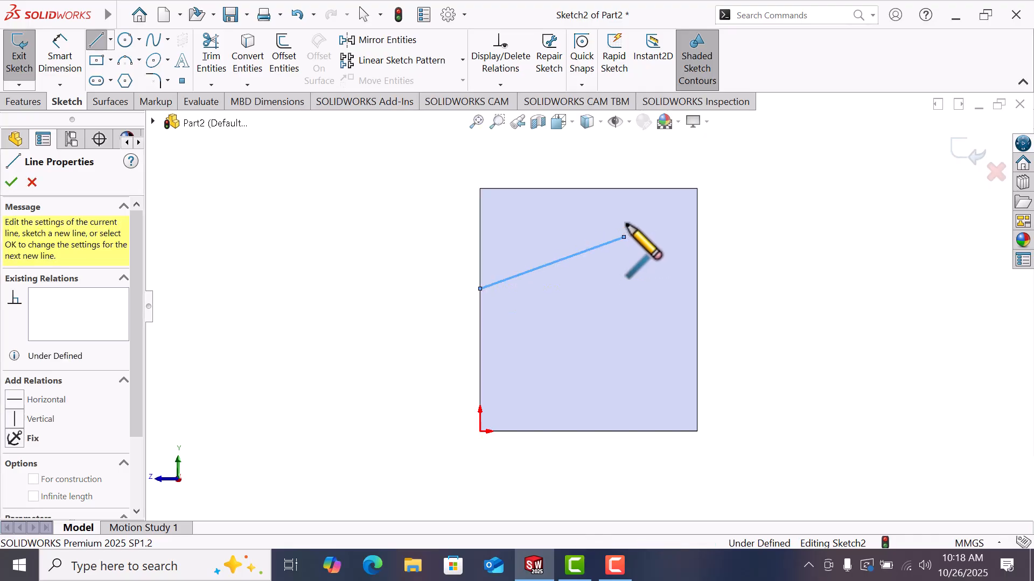
left_click(624, 189)
left_click(480, 189)
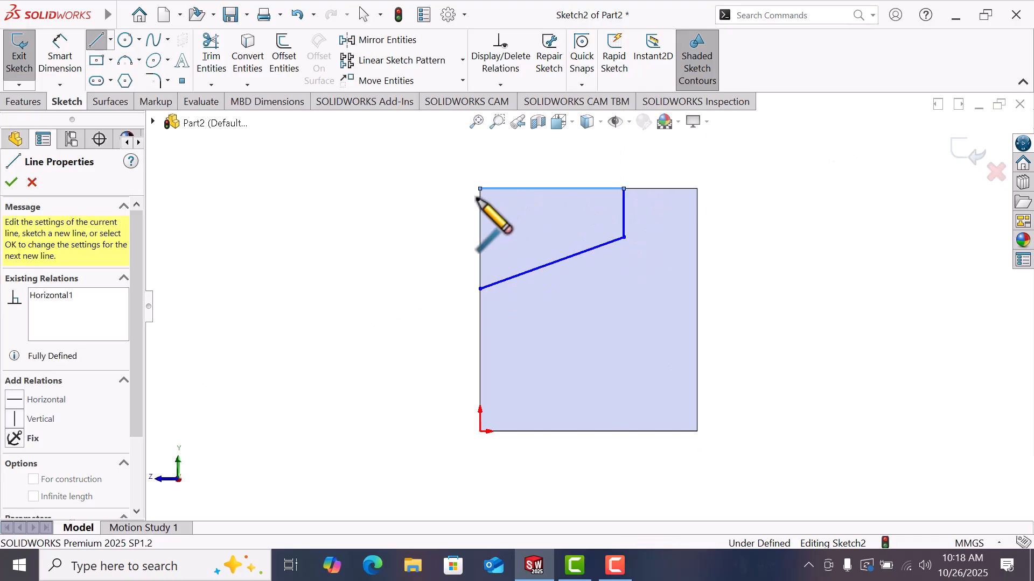
left_click(480, 290)
right_click(479, 289)
left_click(526, 312)
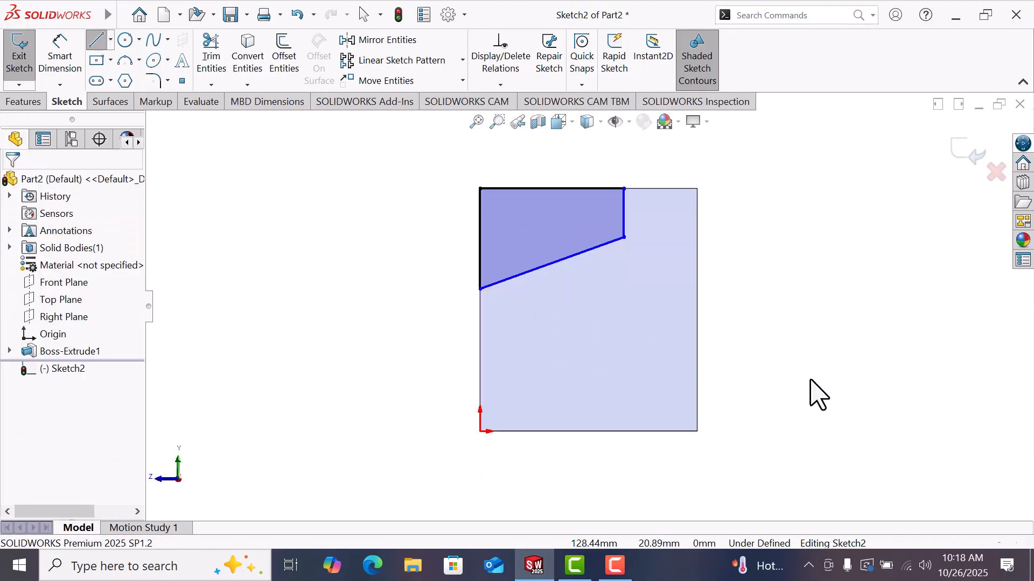
Dimension the profile's short vertical line 30 mm from the block's far vertical edge
right_click_drag(819, 396, 807, 273)
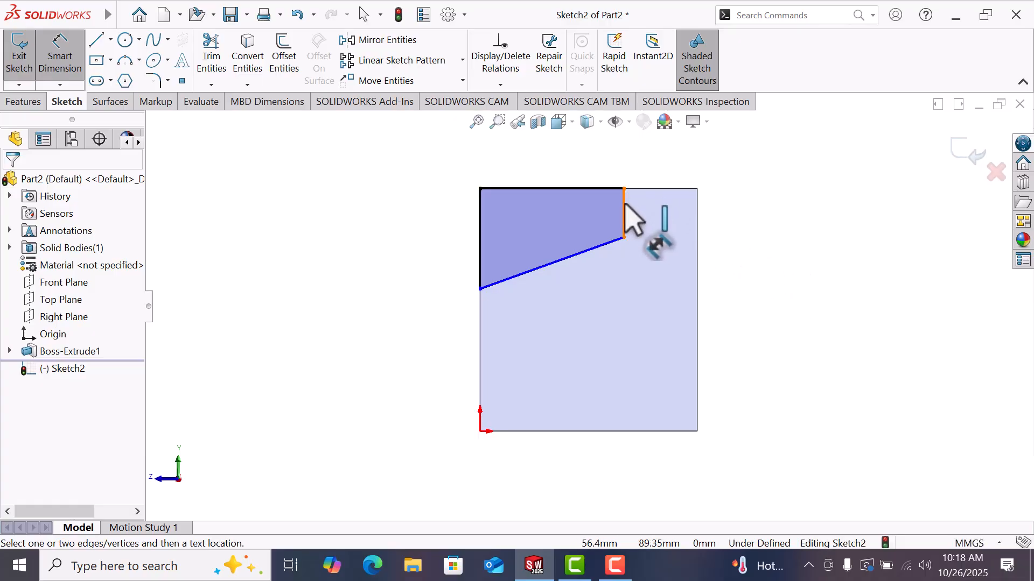
left_click(698, 218)
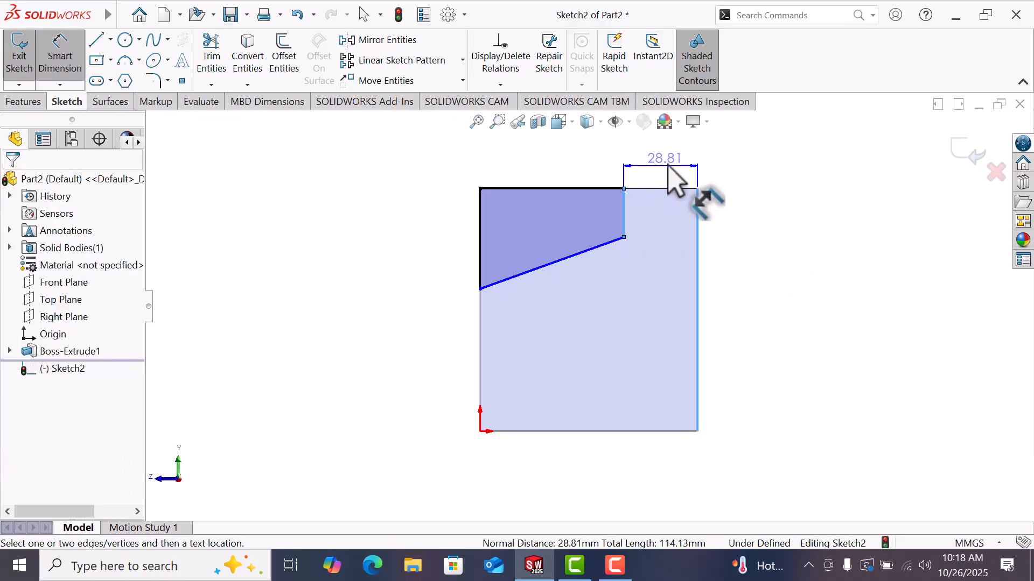
left_click(641, 213)
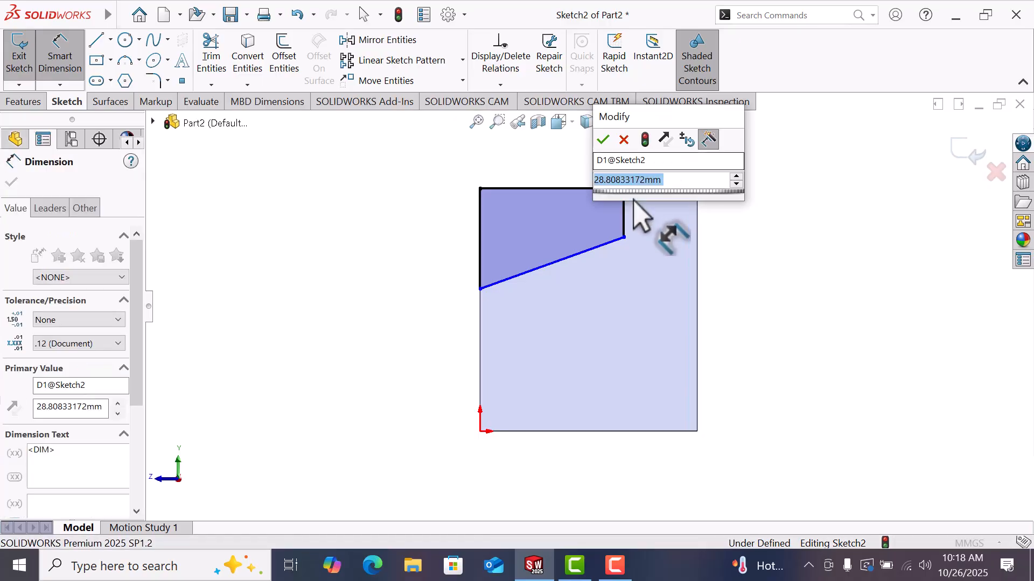
type("30")
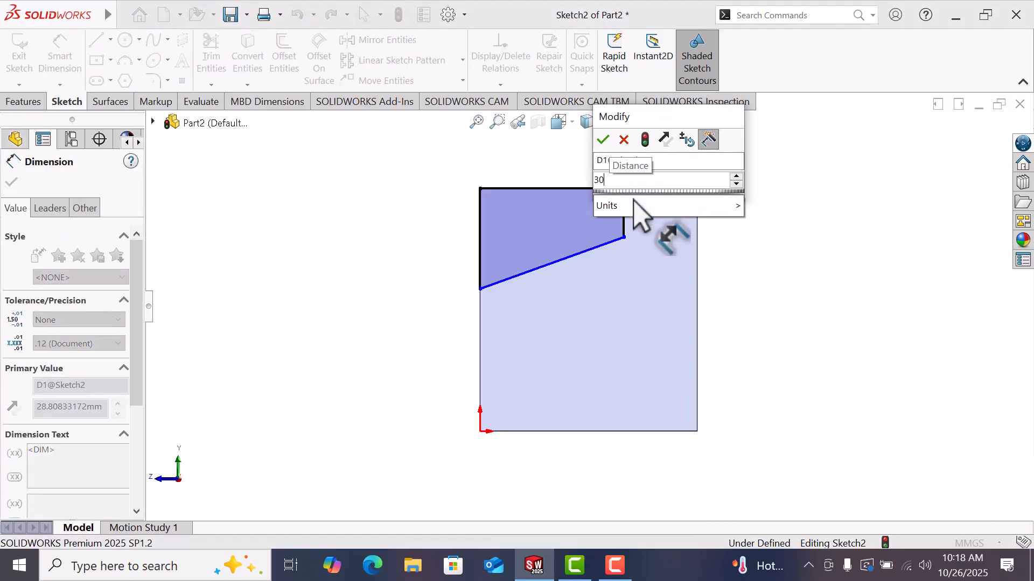
key("Return")
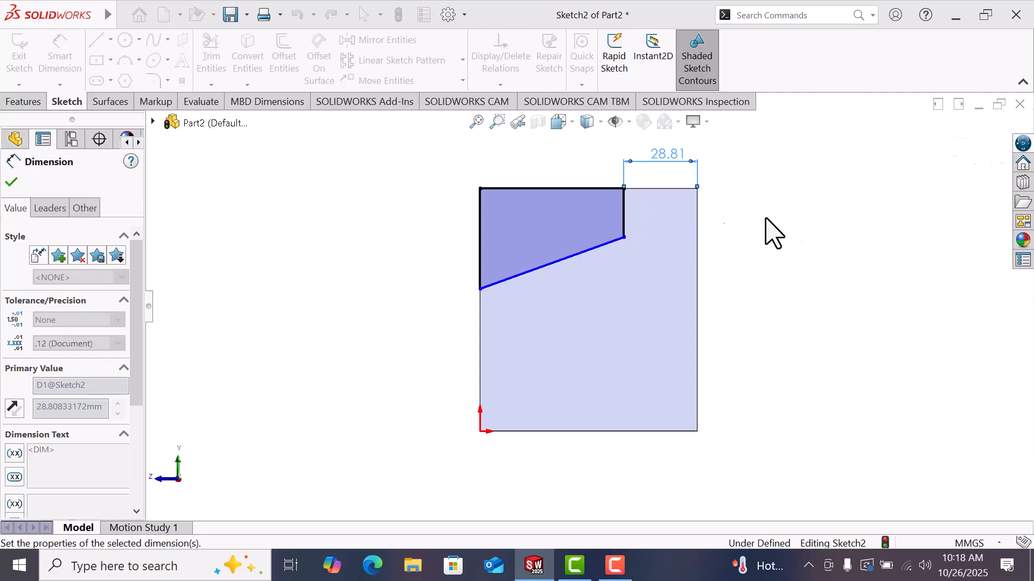
key("Escape")
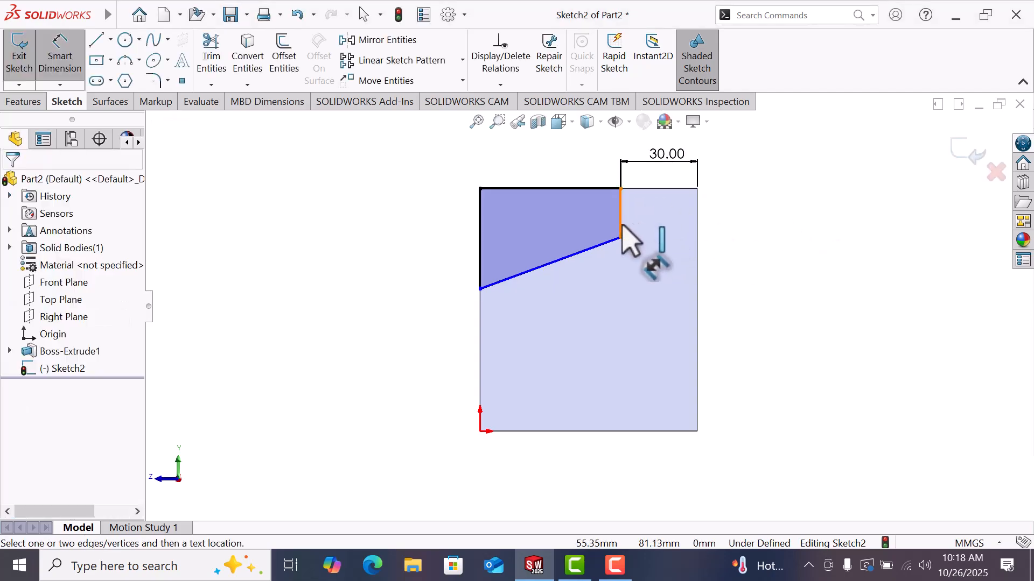
Dimension the length of the profile's short vertical line as 35 mm
left_click(623, 222)
left_click(665, 223)
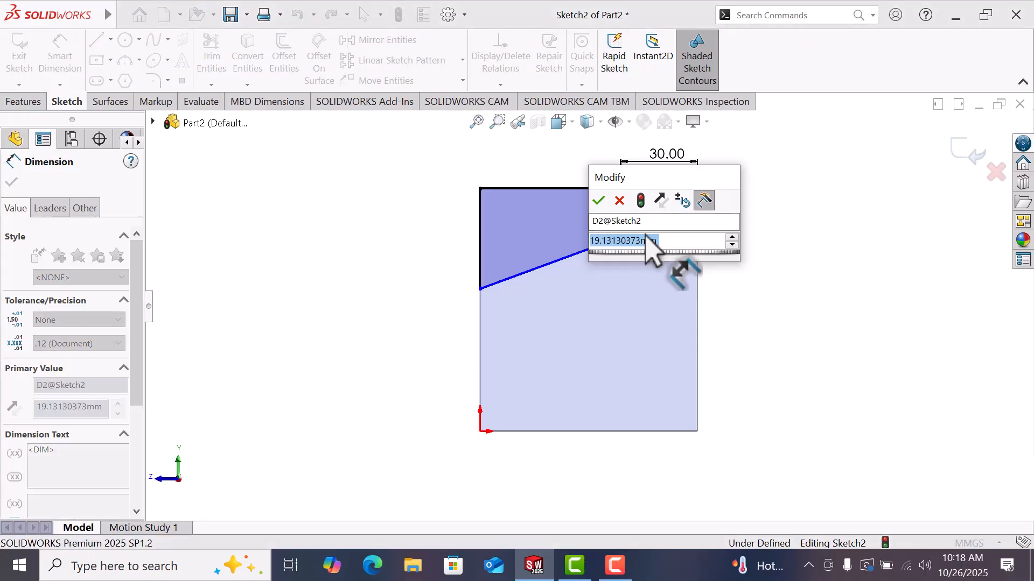
type("35")
key("Return")
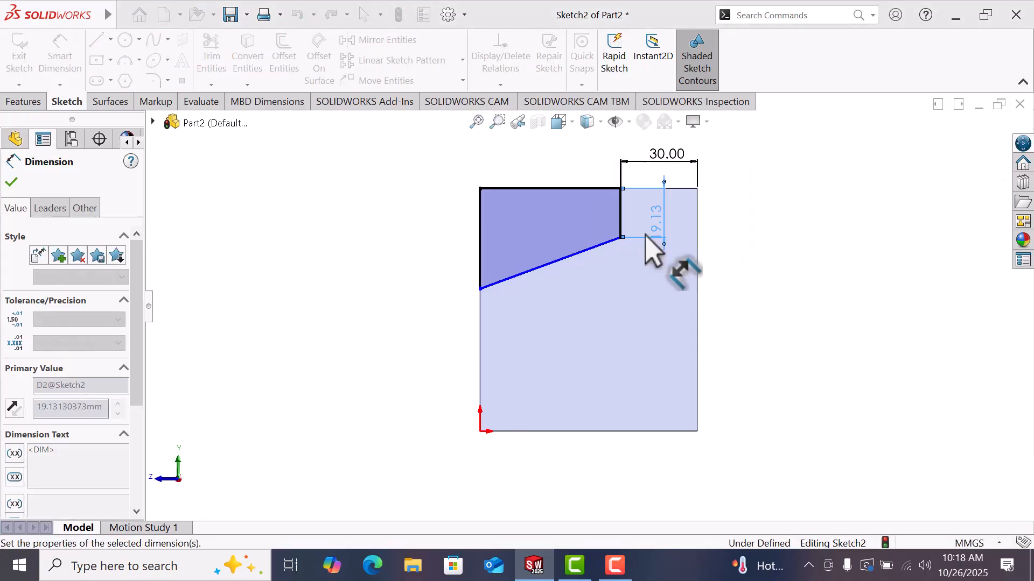
Dimension the lower end of the sloped line 35 mm above the block's bottom edge
left_click(481, 289)
left_click(510, 431)
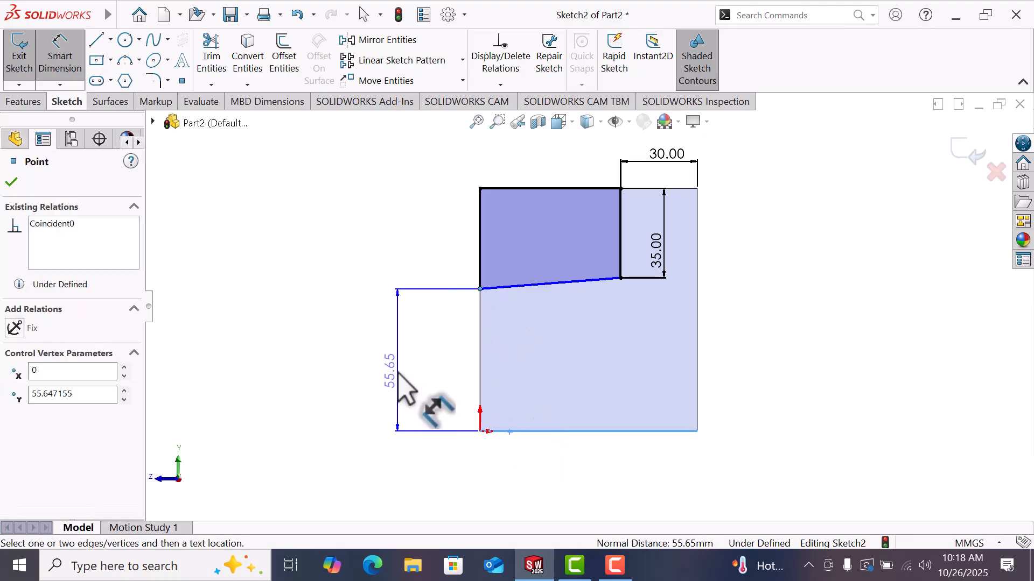
left_click(397, 370)
type("35")
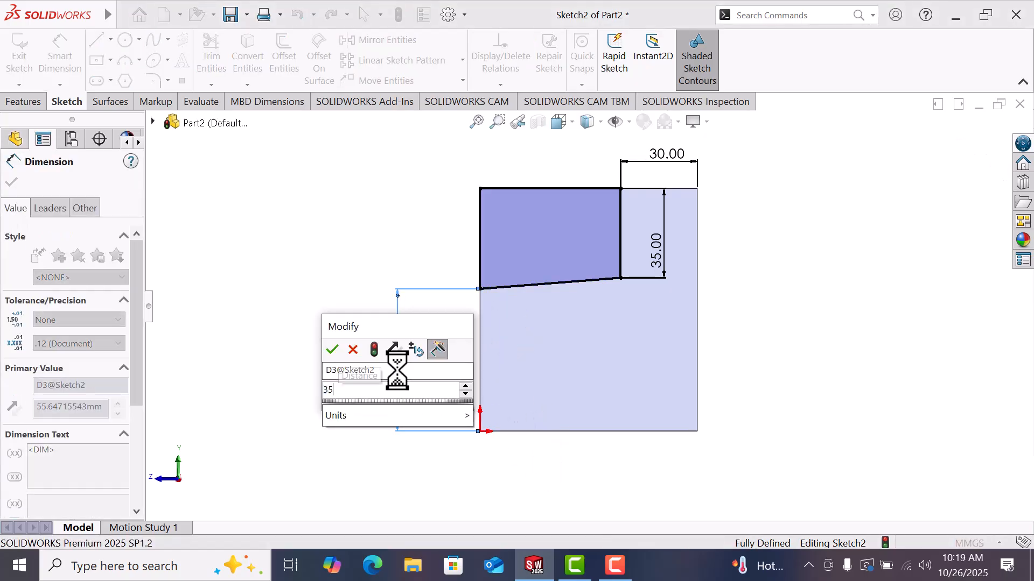
key("Return")
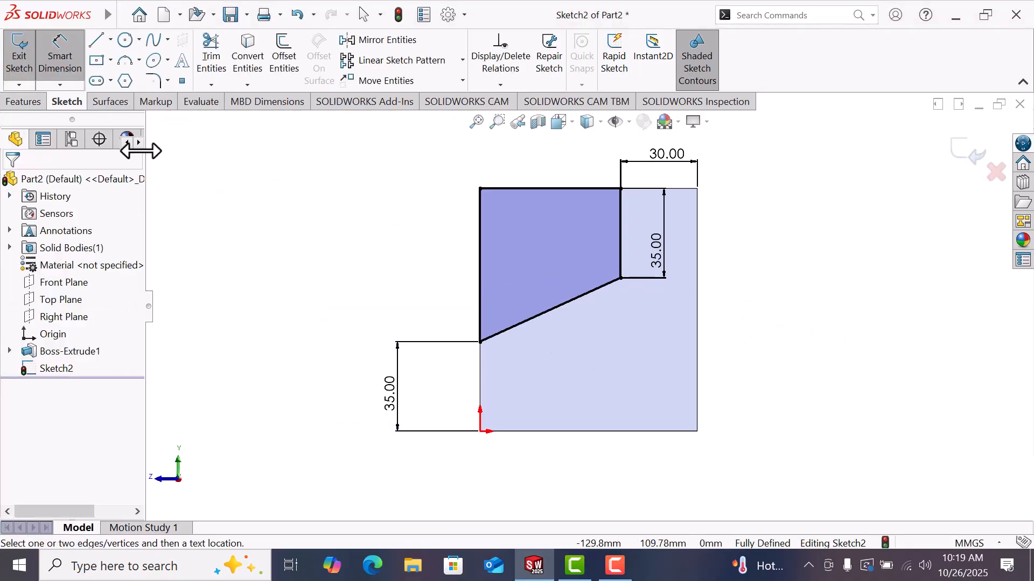
Cut the sloped profile through the block with an Extruded Cut set to Through All
left_click(22, 102)
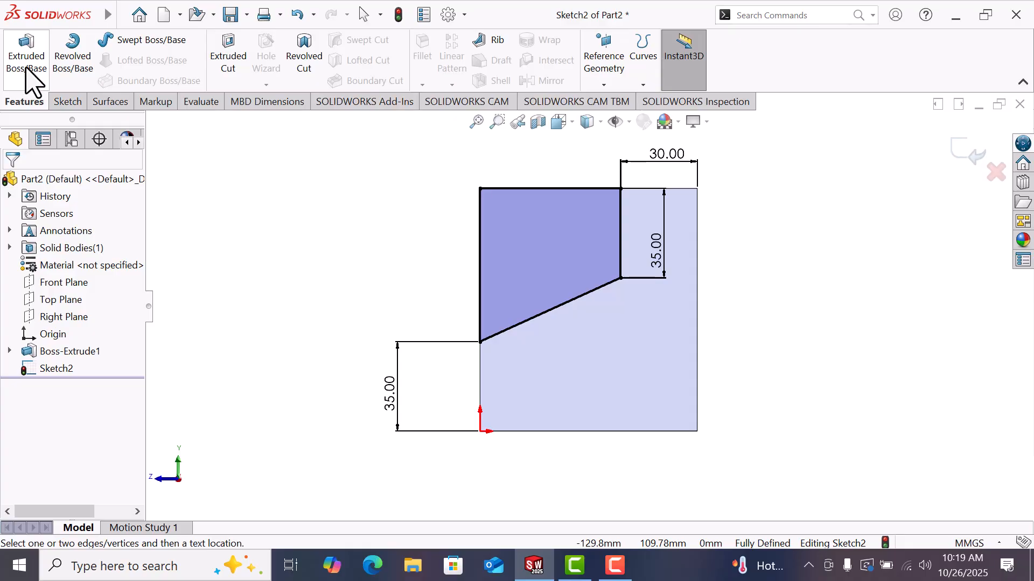
left_click(226, 62)
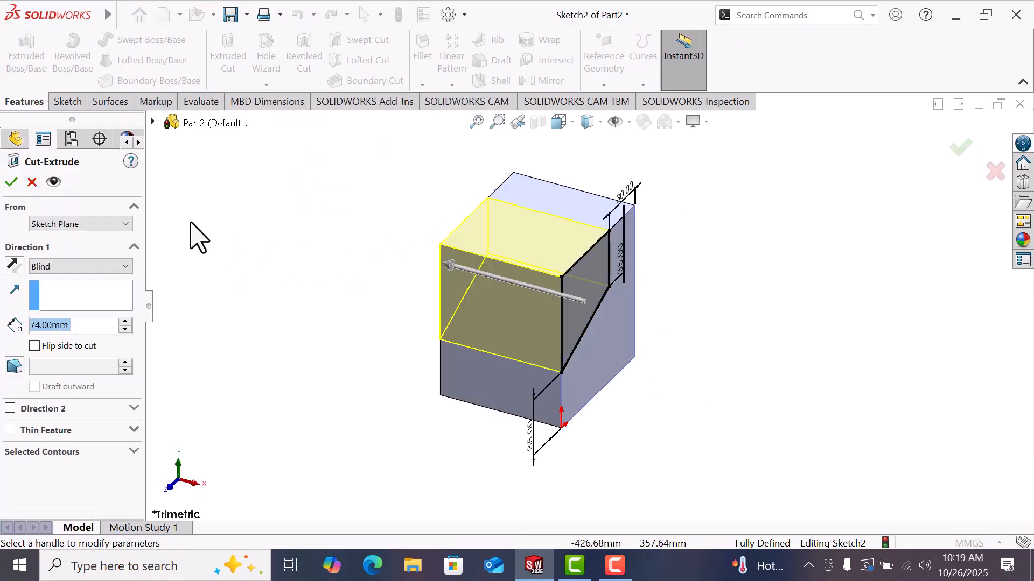
left_click(81, 270)
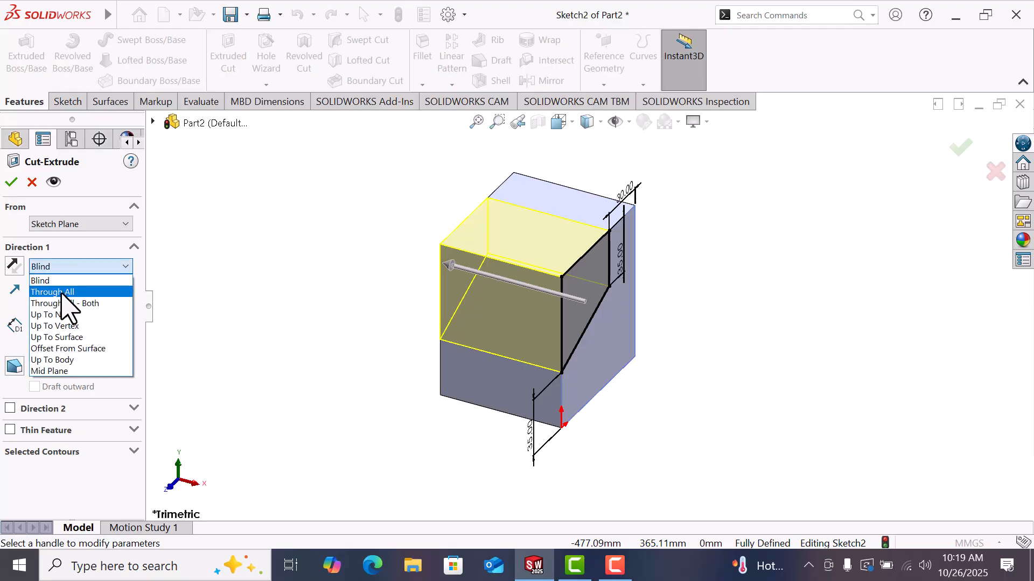
left_click(59, 291)
left_click(11, 183)
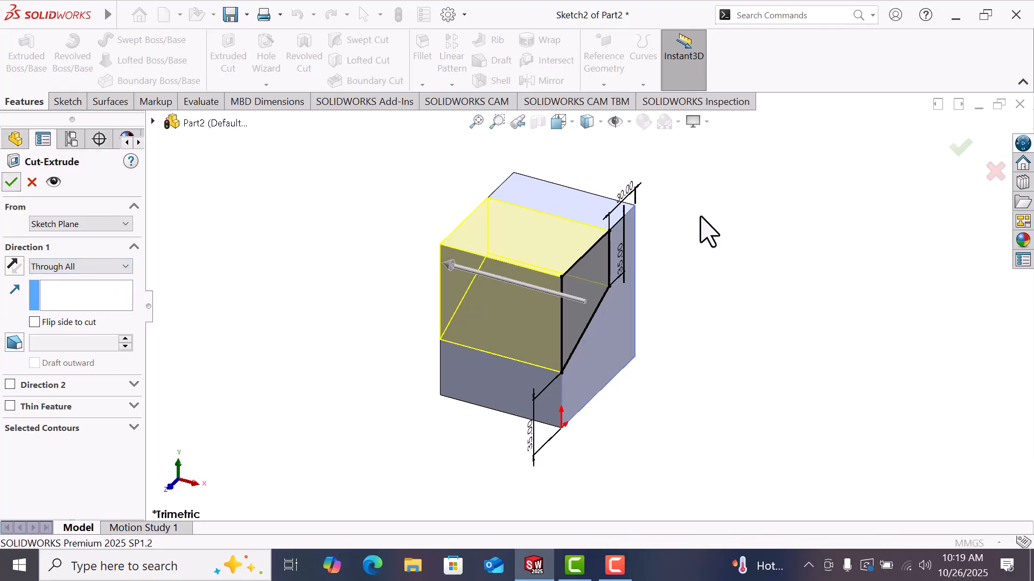
left_click(848, 259)
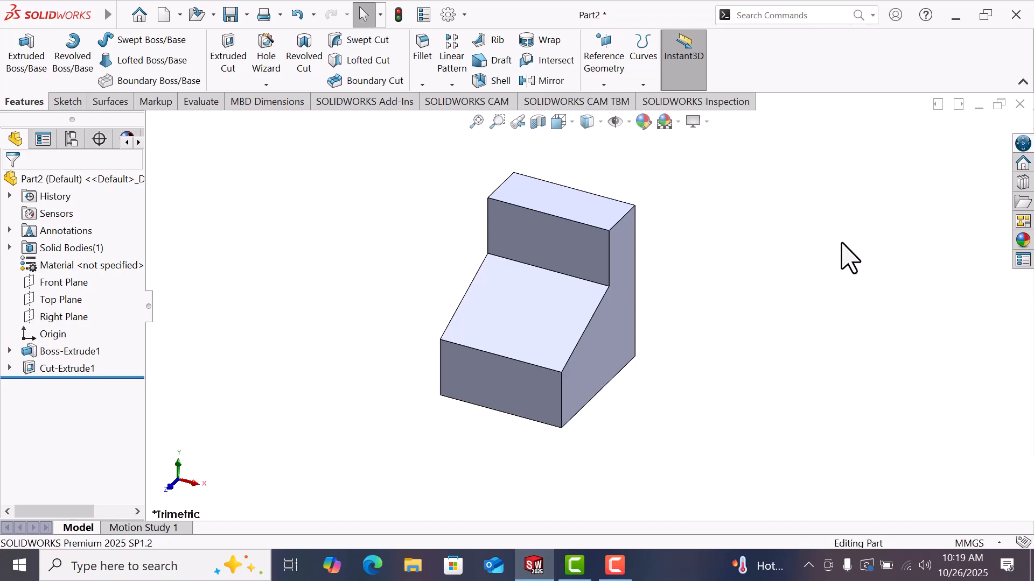
Start a sketch on the block's top face and draw a corner rectangle extending forward from that face's front edge
scroll(841, 243, "up", 1)
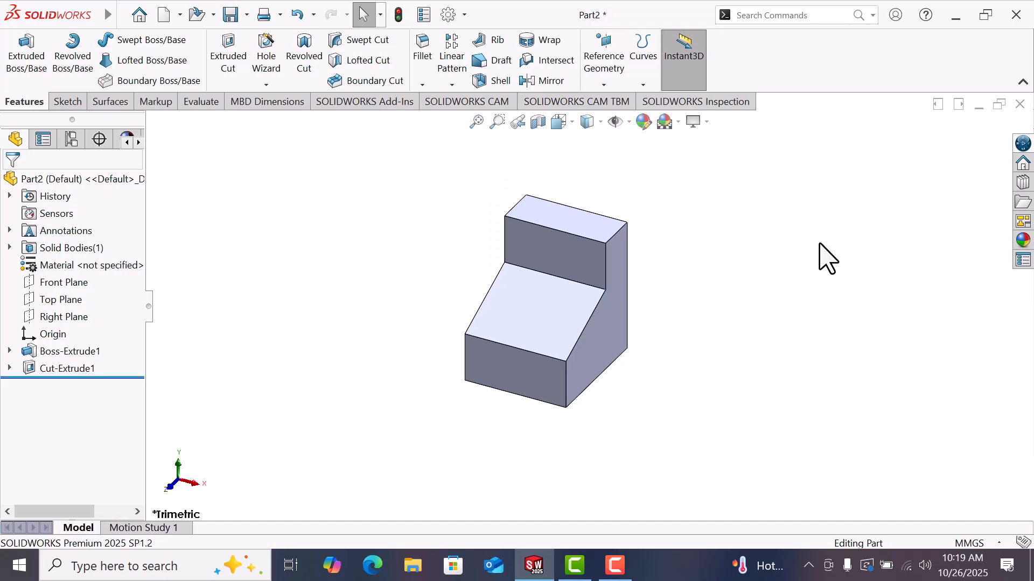
left_click(586, 225)
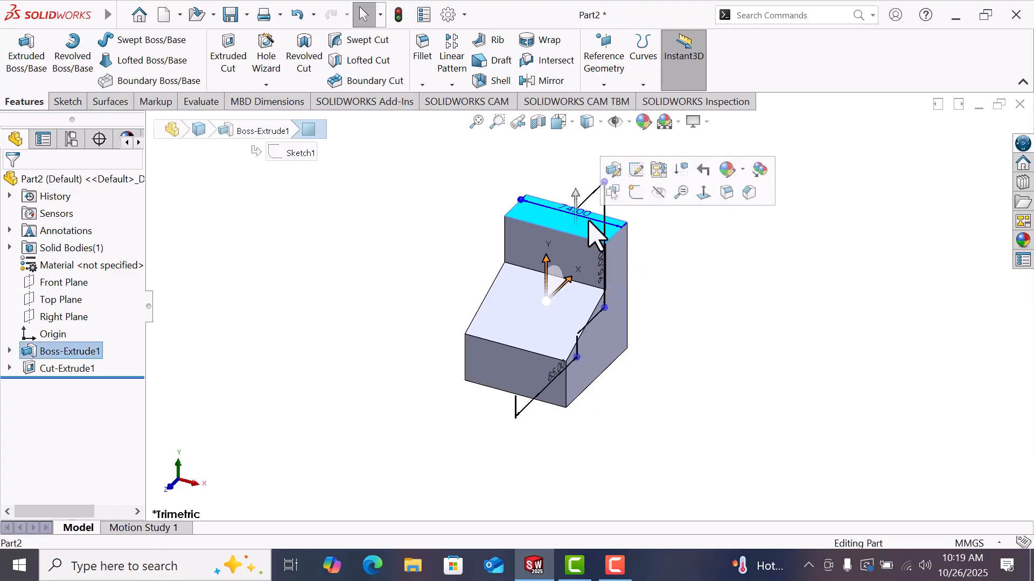
left_click(636, 193)
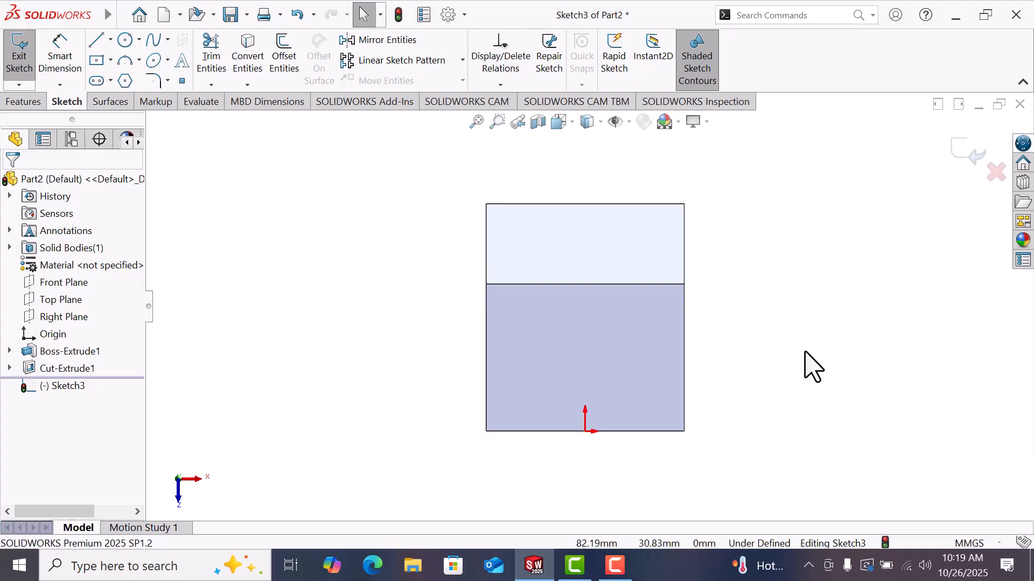
scroll(806, 349, "up", 1)
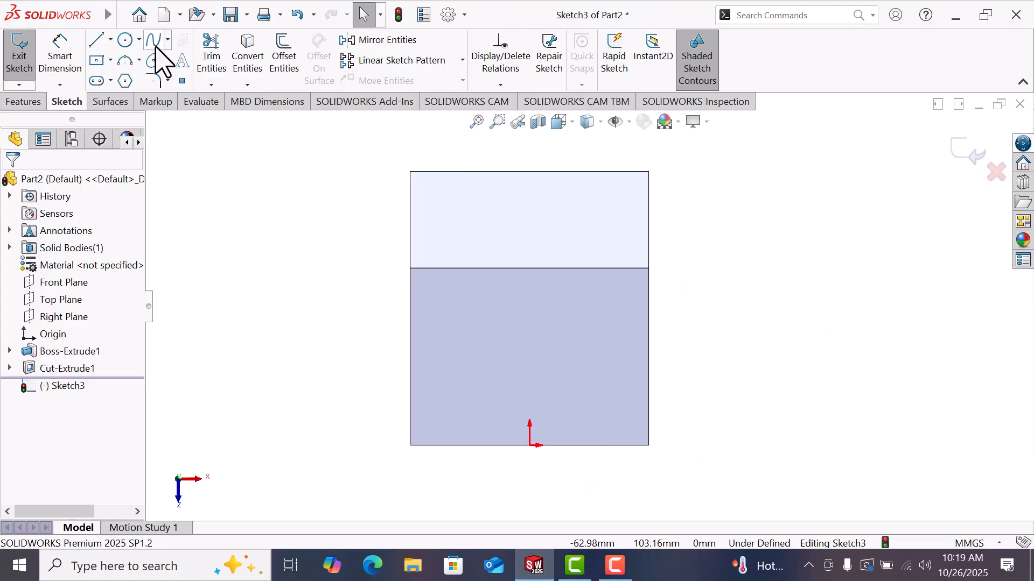
left_click(96, 59)
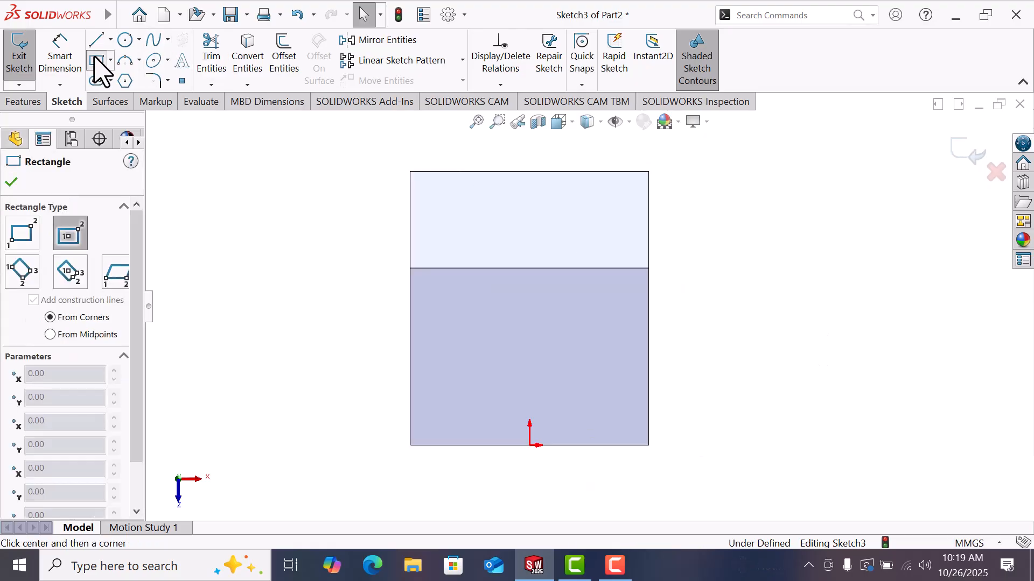
left_click(29, 237)
mouse_move(474, 268)
left_mouse_down()
mouse_move(554, 330)
mouse_move(585, 374)
left_mouse_up()
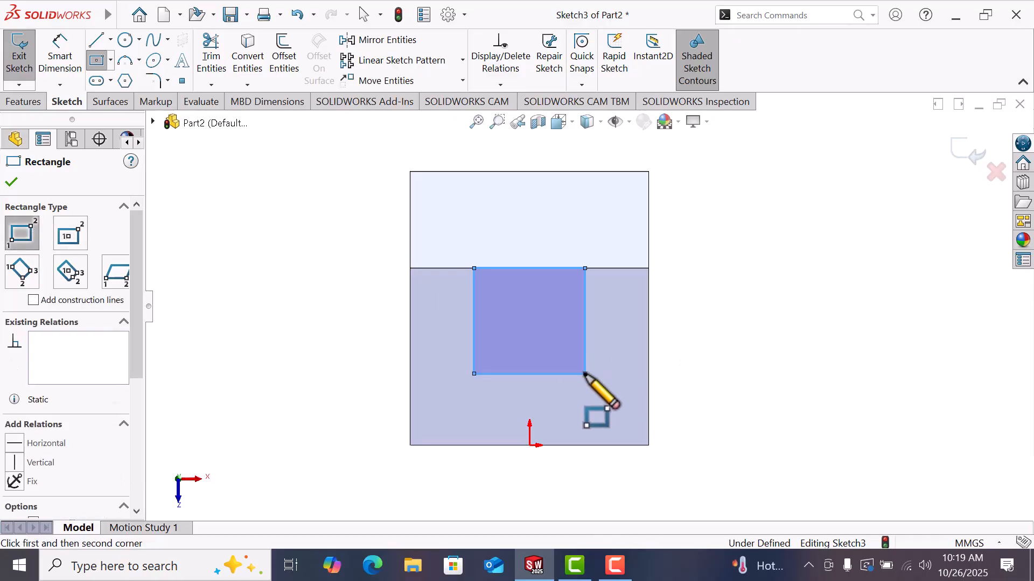
right_click(586, 374)
left_click(635, 387)
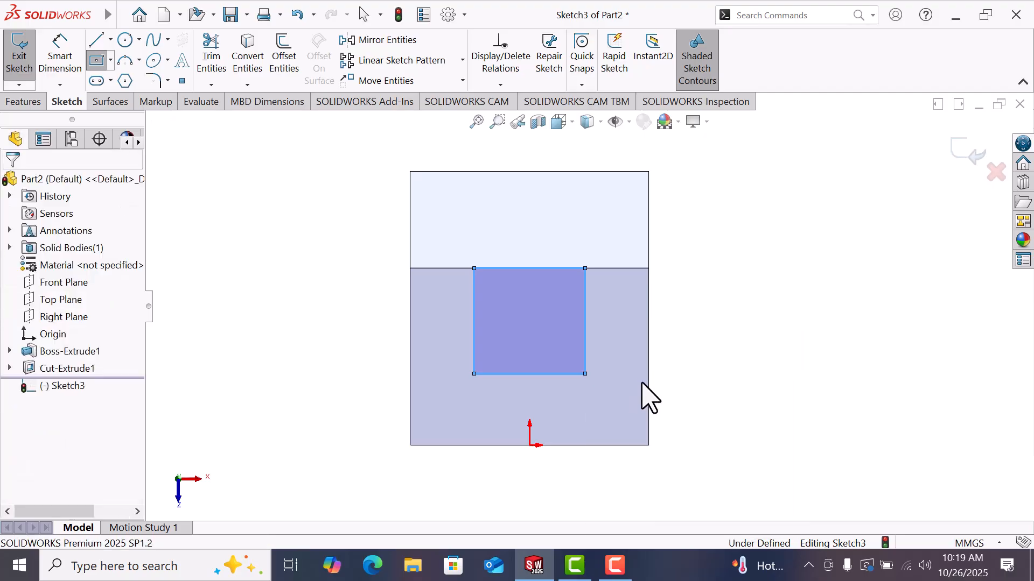
Dimension the rectangle's left rear corner 12 mm from the block's left side edge
mouse_move(769, 347)
middle_mouse_down()
mouse_move(774, 311)
mouse_move(733, 205)
middle_mouse_up()
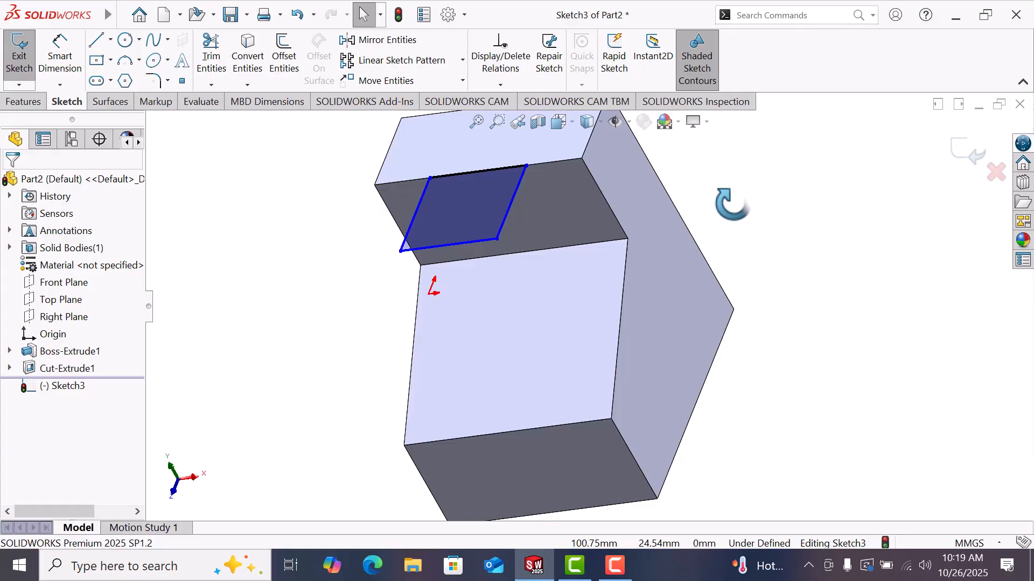
mouse_move(732, 205)
middle_mouse_down()
mouse_move(713, 167)
mouse_move(662, 156)
mouse_move(716, 199)
middle_mouse_up()
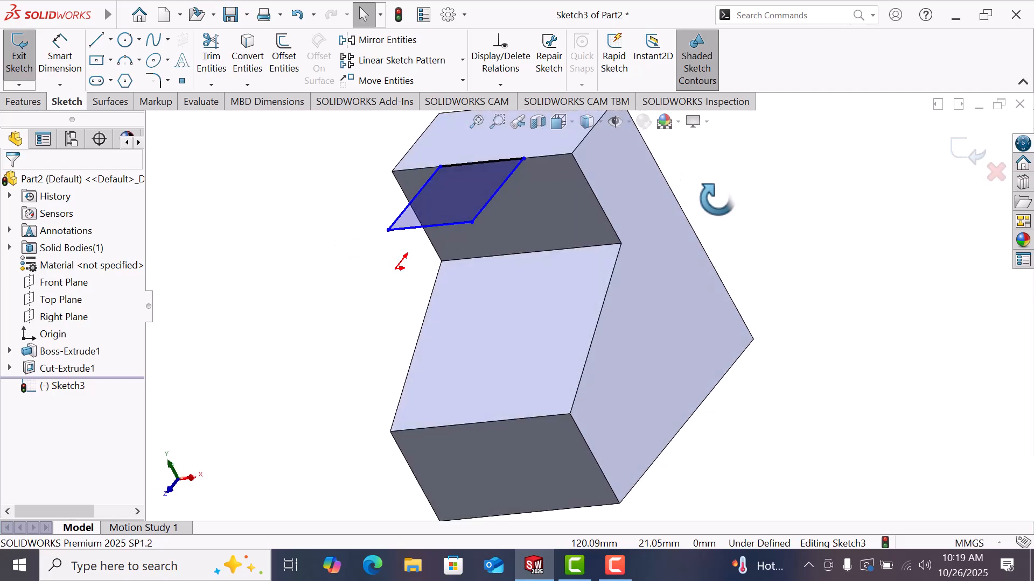
key("space")
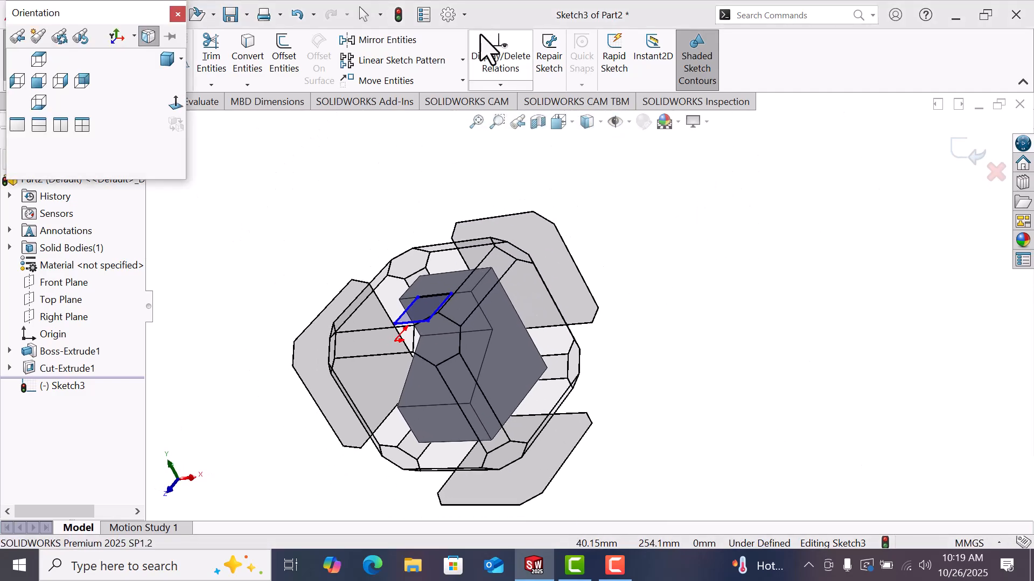
left_click(176, 103)
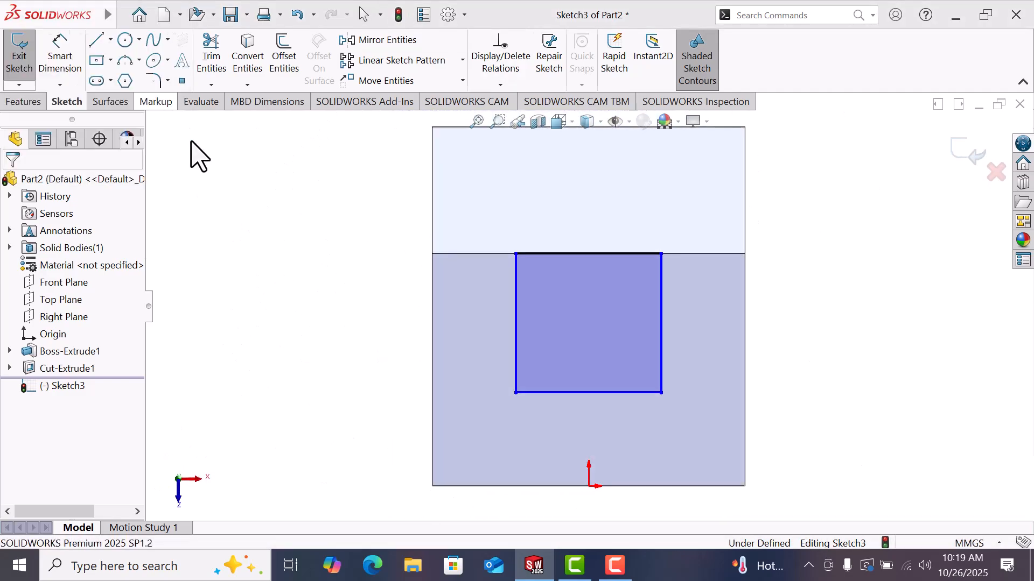
scroll(756, 264, "down", 2)
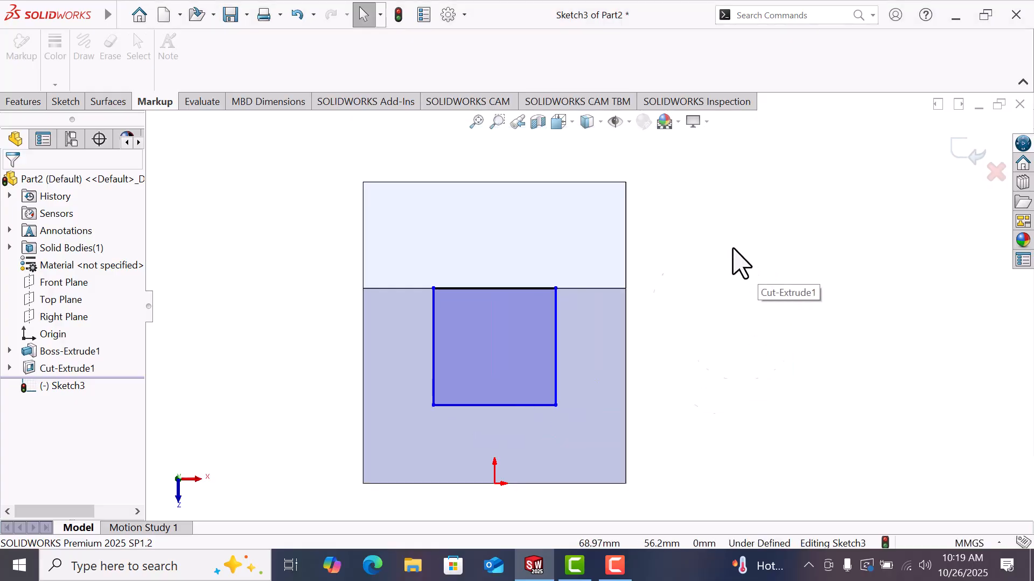
right_click_drag(734, 255, 722, 171)
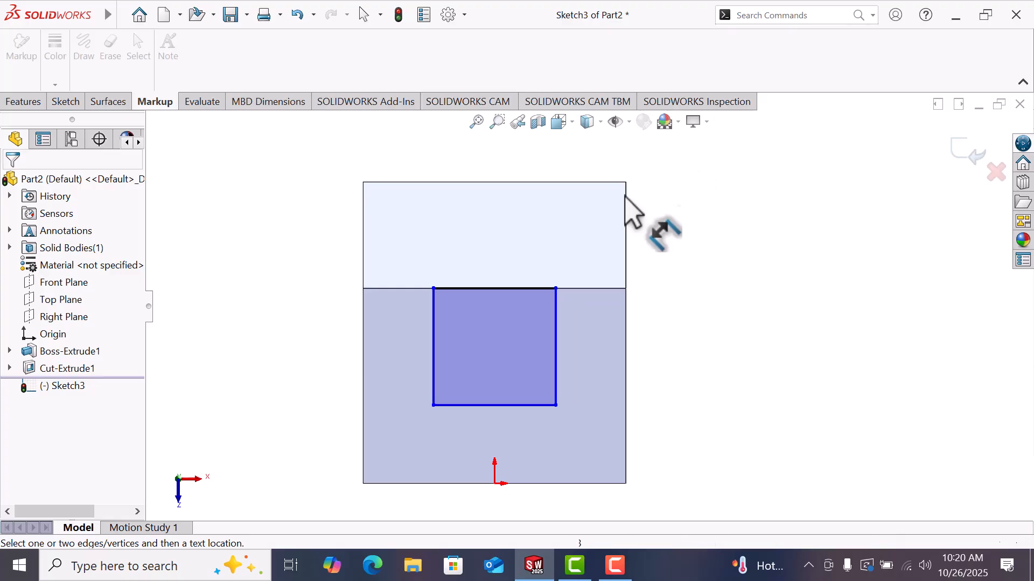
left_click(433, 289)
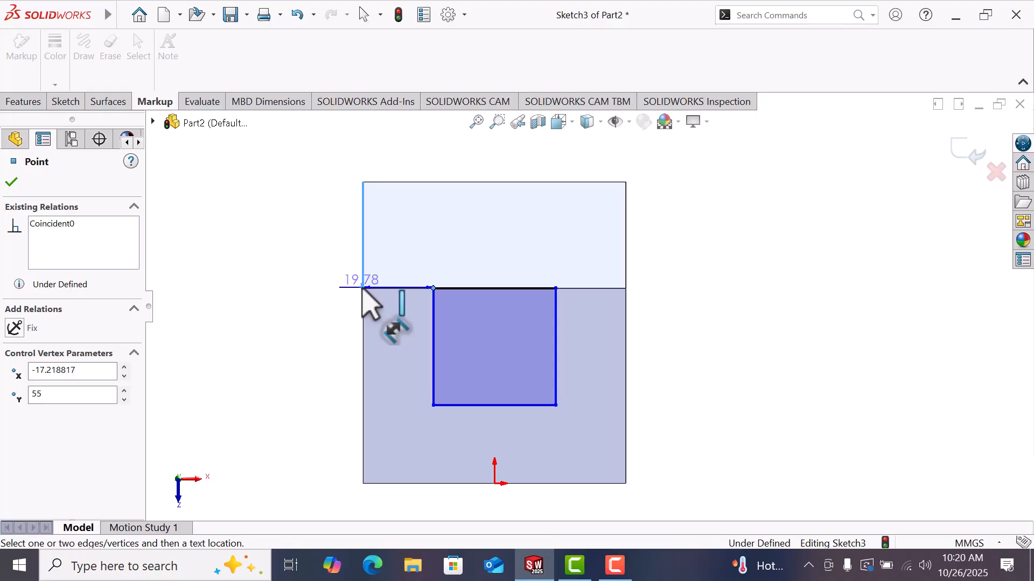
left_click(391, 163)
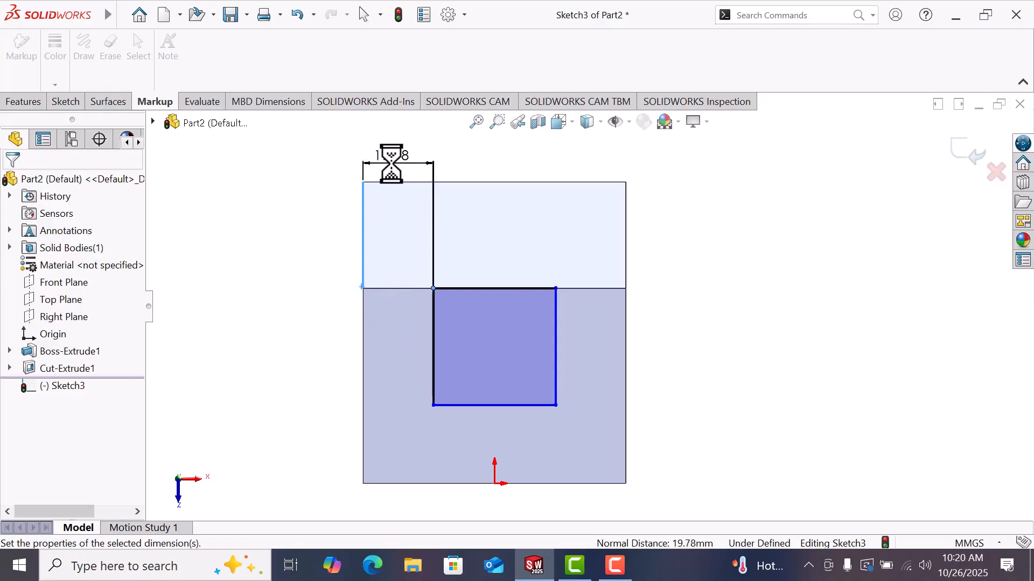
type("12")
key("Return")
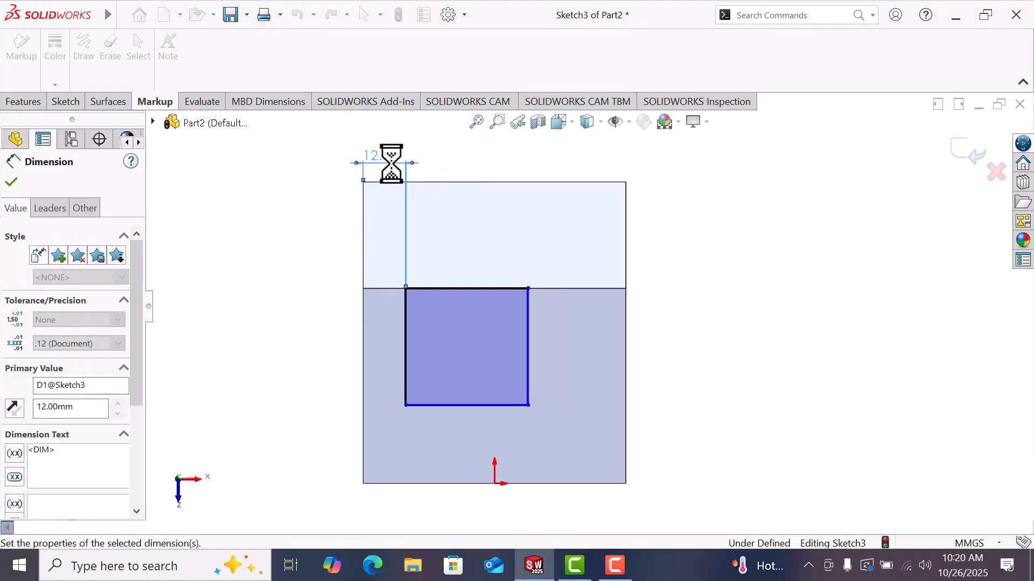
left_click(742, 268)
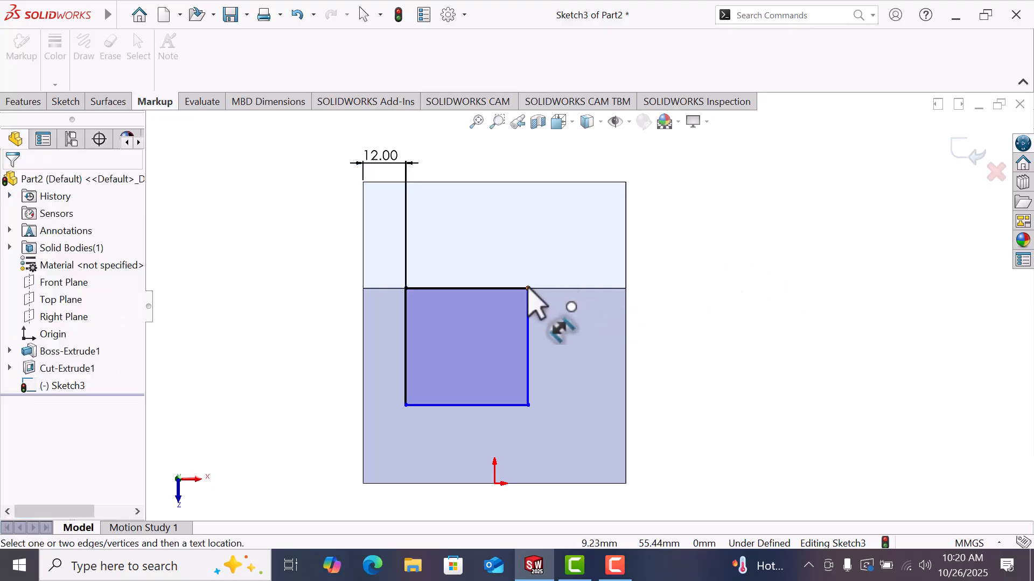
Dimension the rectangle's right rear corner 12 mm from the block's right side edge
left_click(528, 289)
left_click(626, 291)
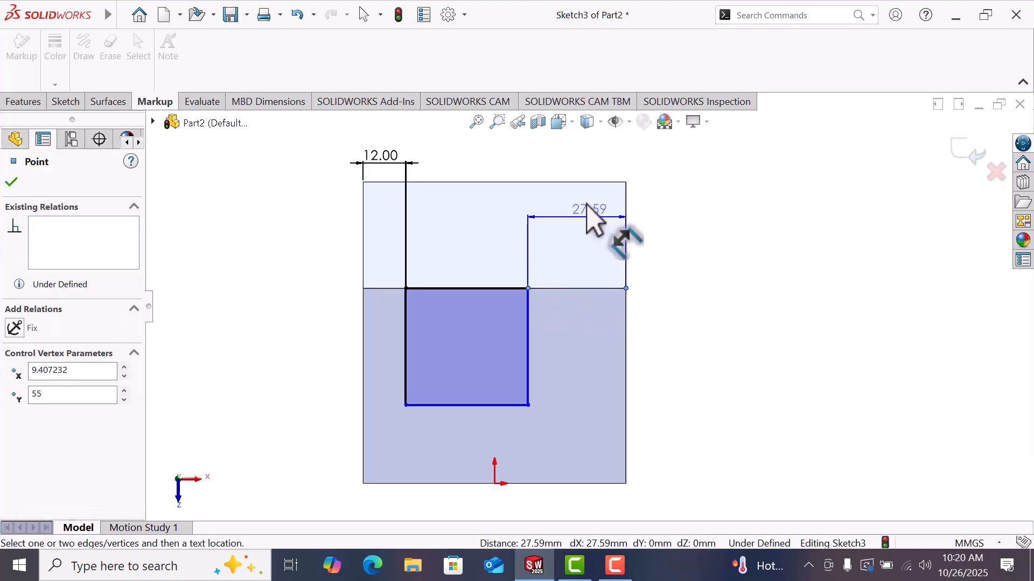
left_click(572, 165)
type("12")
key("Return")
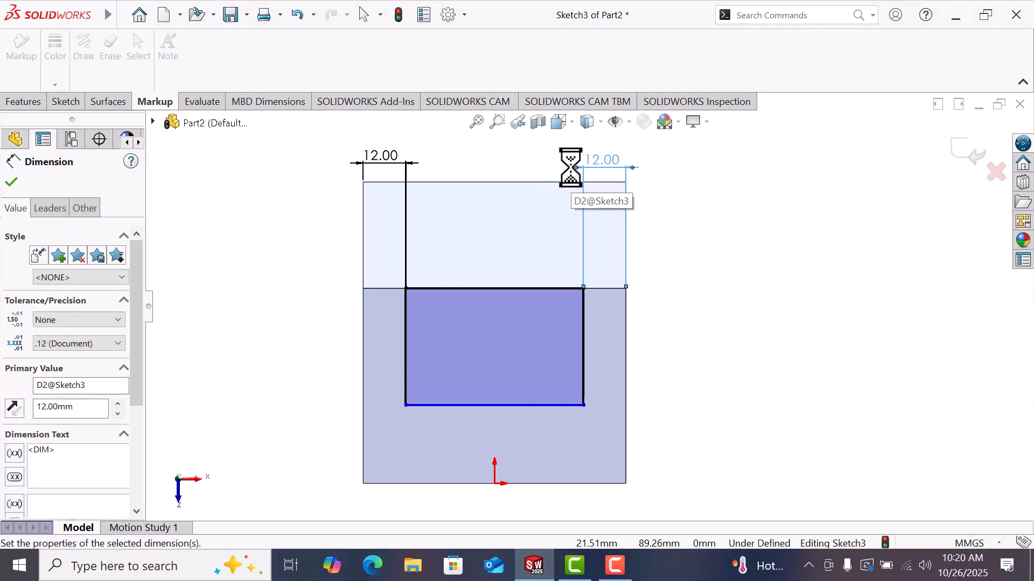
right_click(749, 222)
left_click(804, 270)
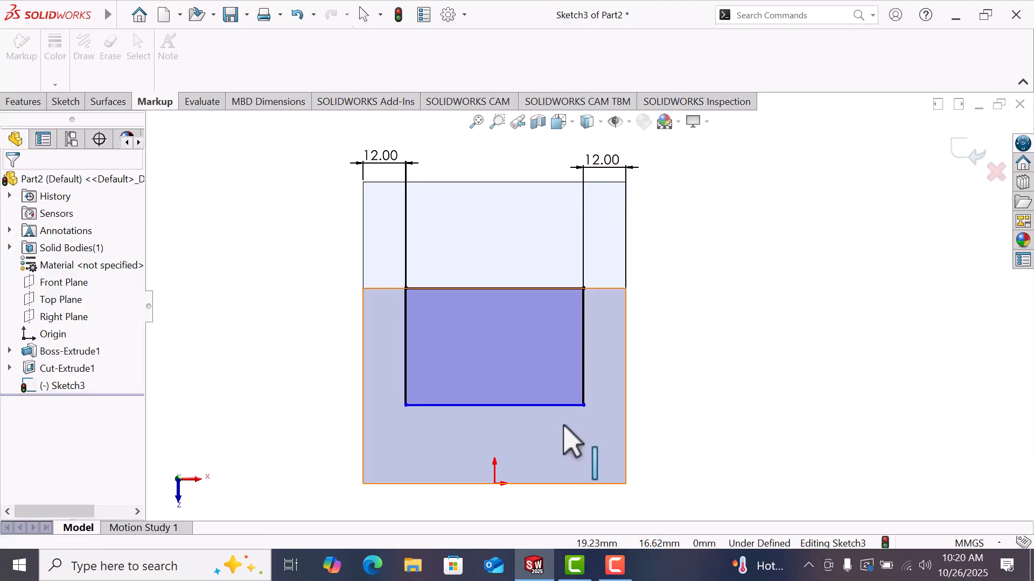
Make the rectangle's front line collinear with the block's front edge
left_click(567, 406)
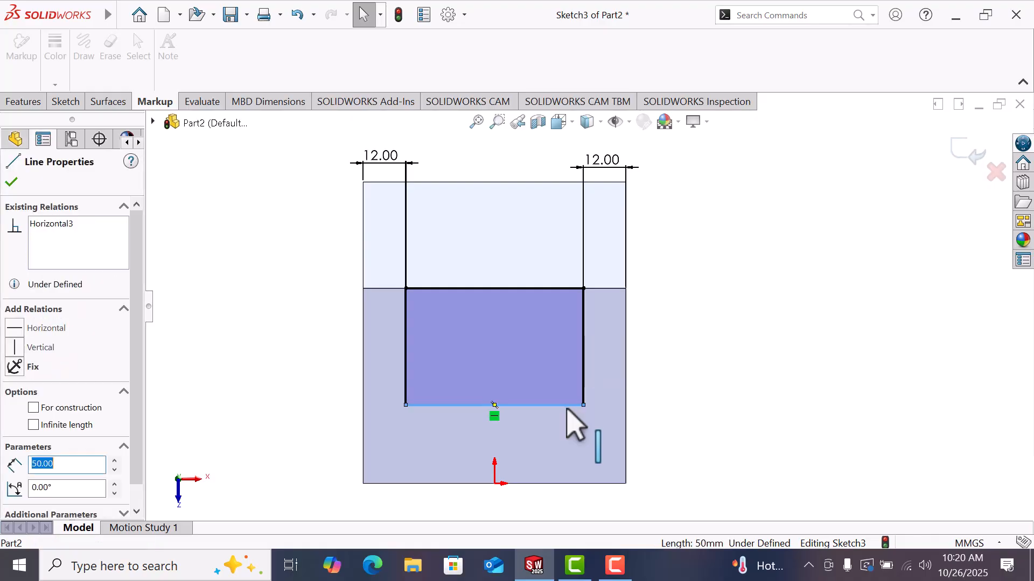
left_click(555, 484, "ctrl")
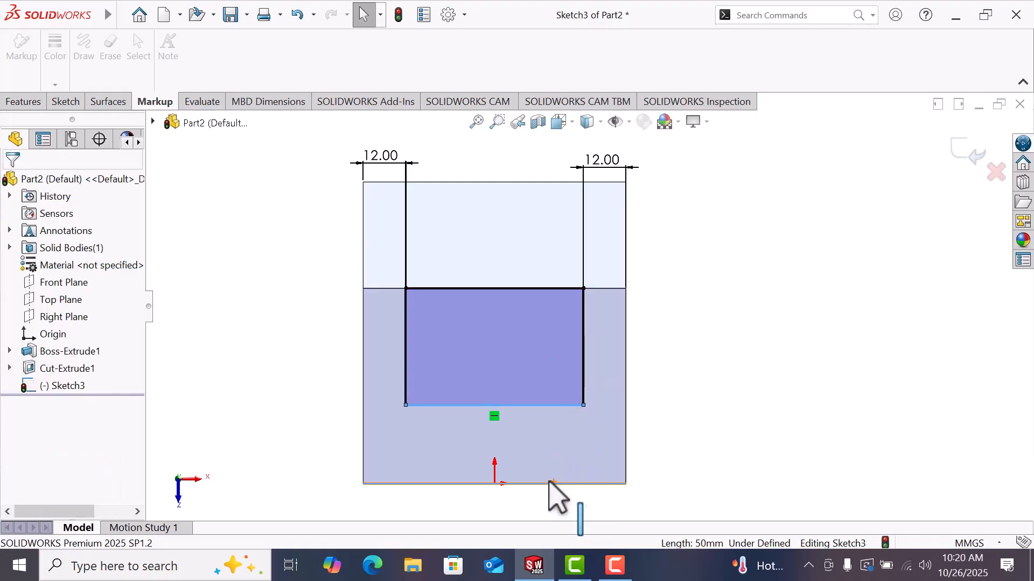
left_click(16, 393)
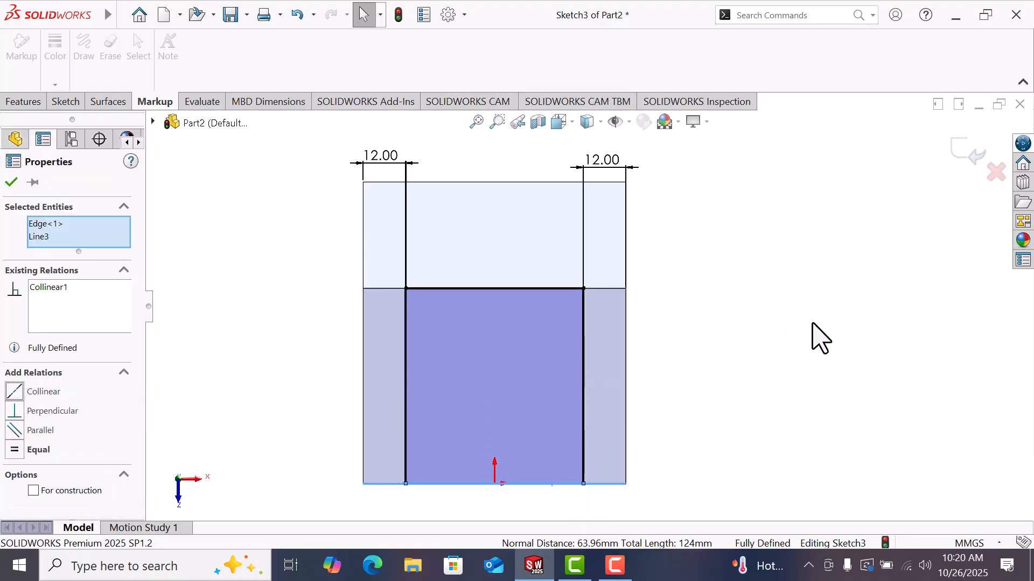
left_click(811, 338)
Start an Extruded Cut from the rectangle sketch and set its end condition to Blind
key("space")
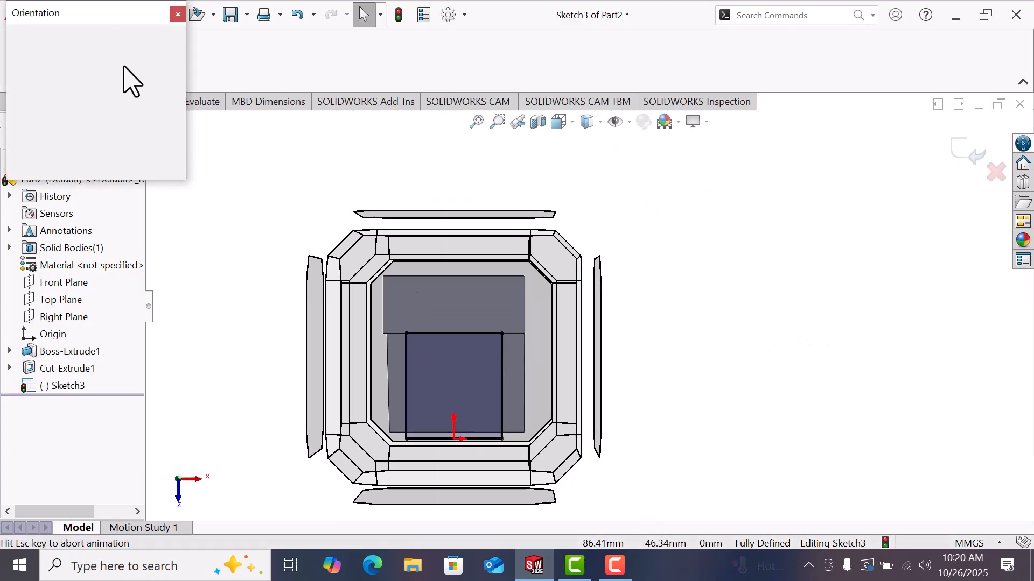
left_click(173, 61)
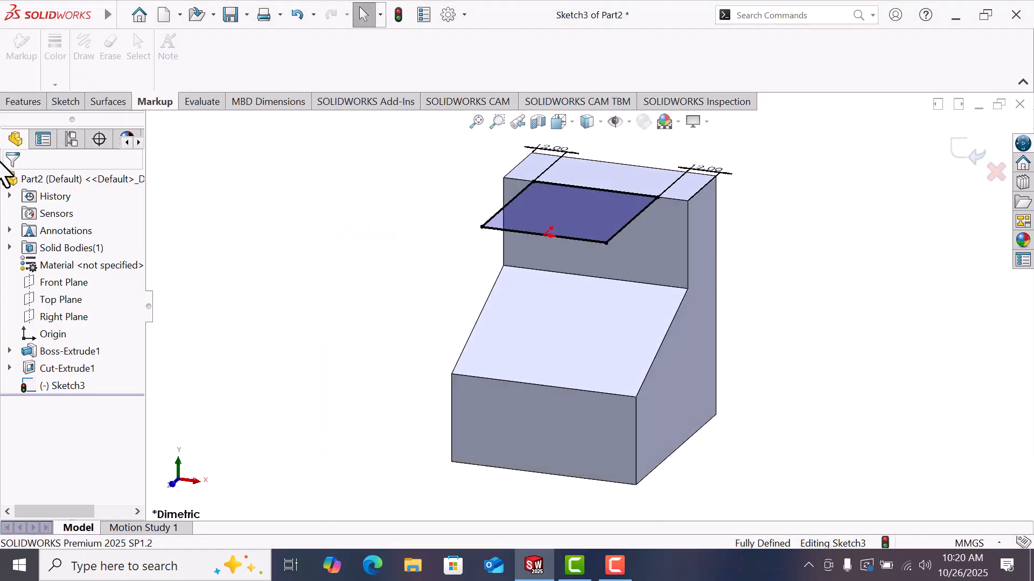
left_click(13, 101)
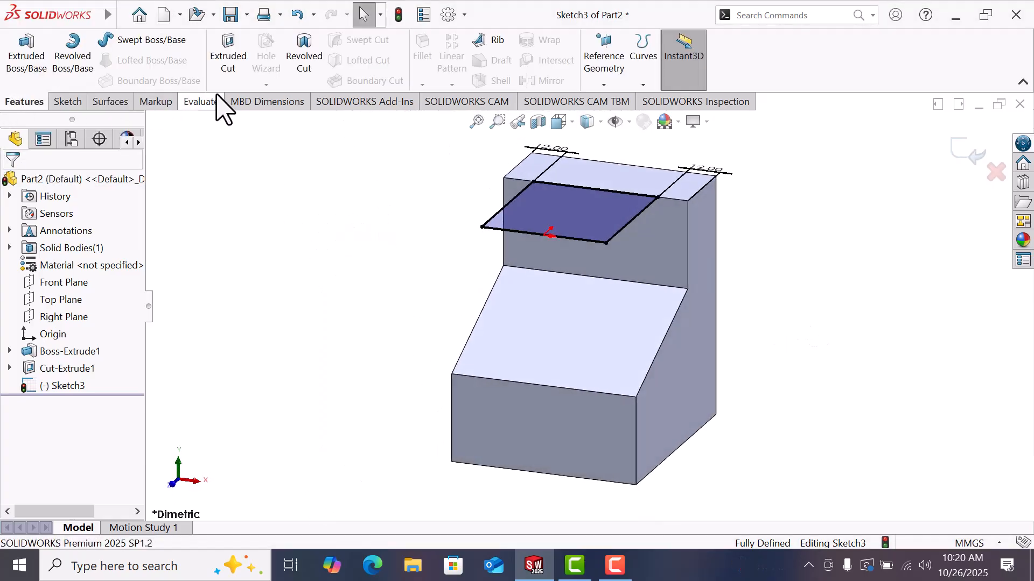
left_click(230, 59)
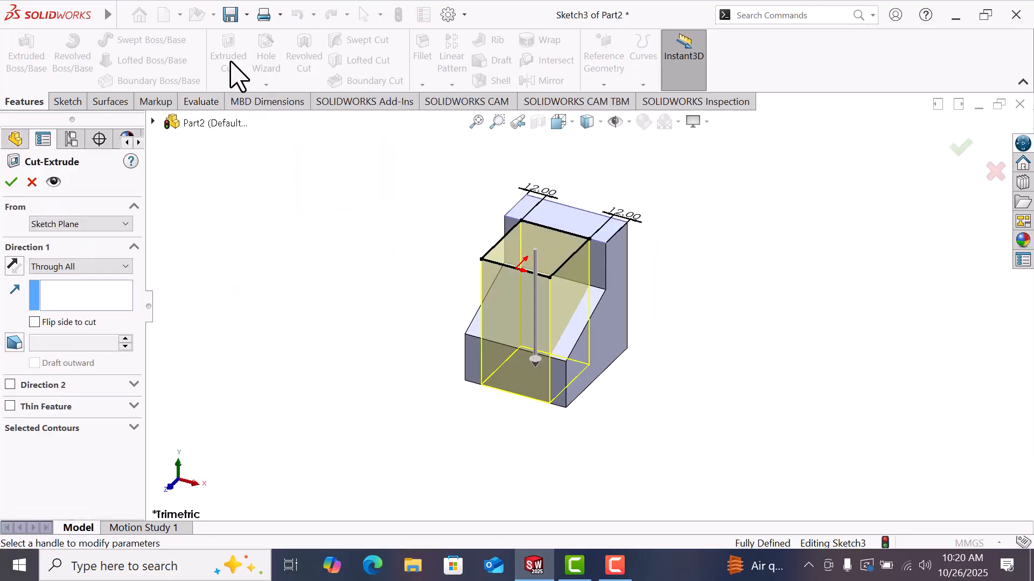
left_click(84, 269)
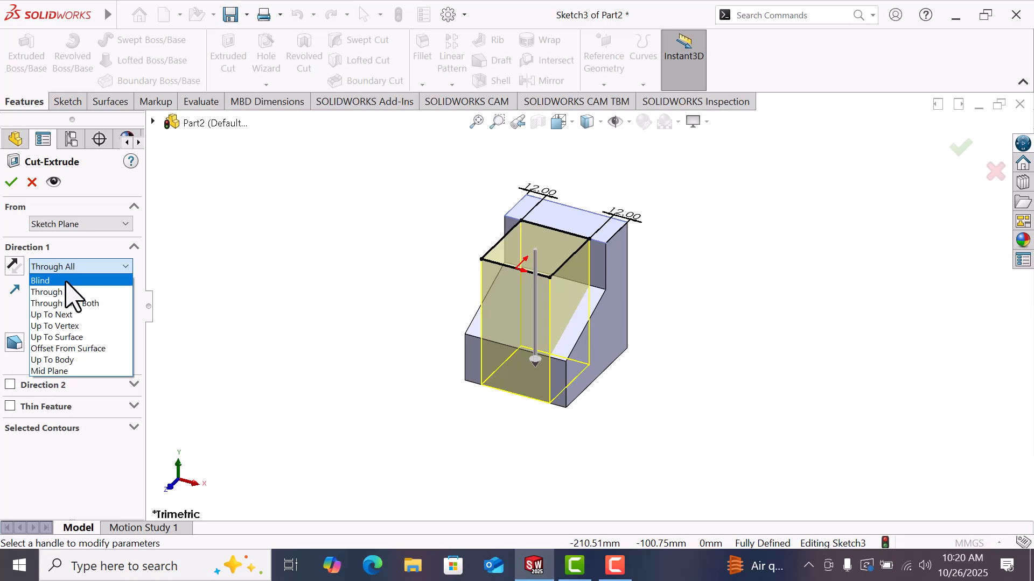
left_click(48, 280)
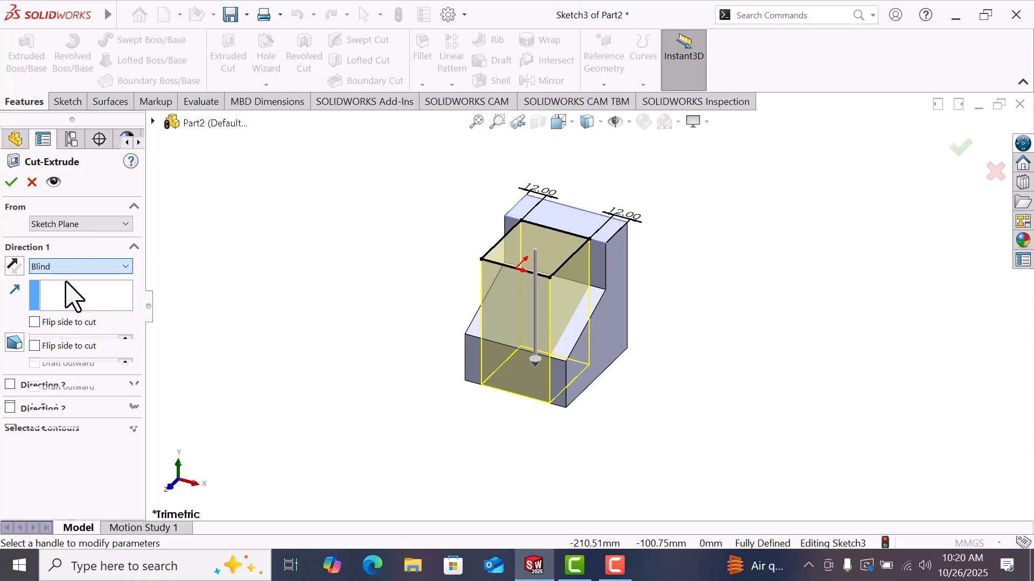
left_click(86, 224)
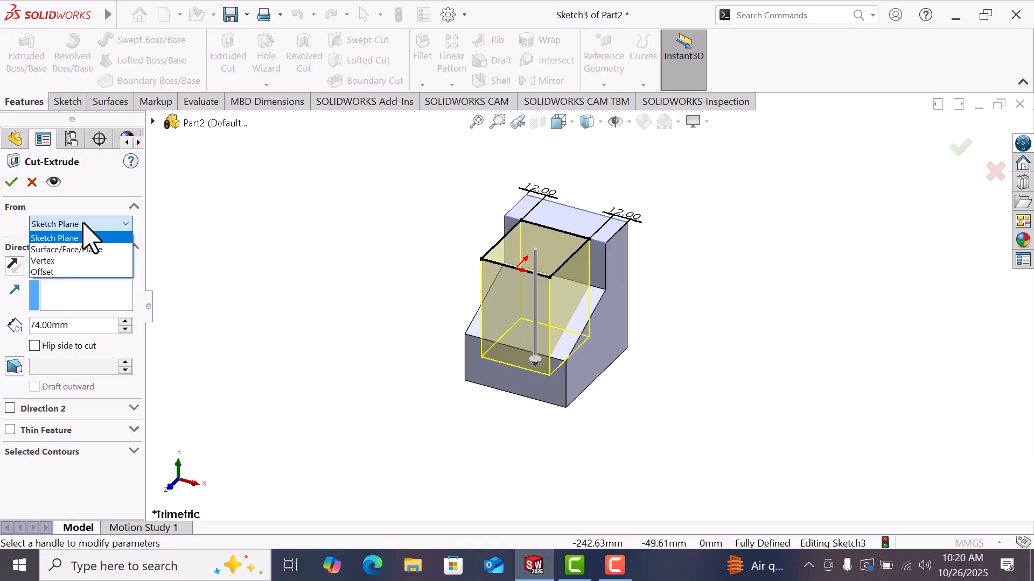
left_click(60, 272)
middle_click_drag(641, 429, 592, 264)
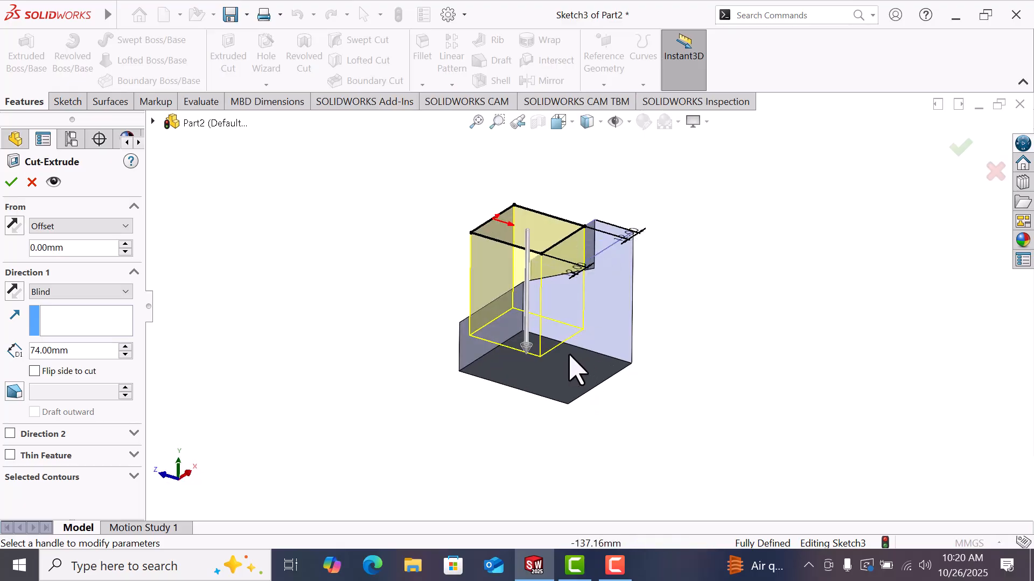
left_click(97, 226)
left_click(51, 239)
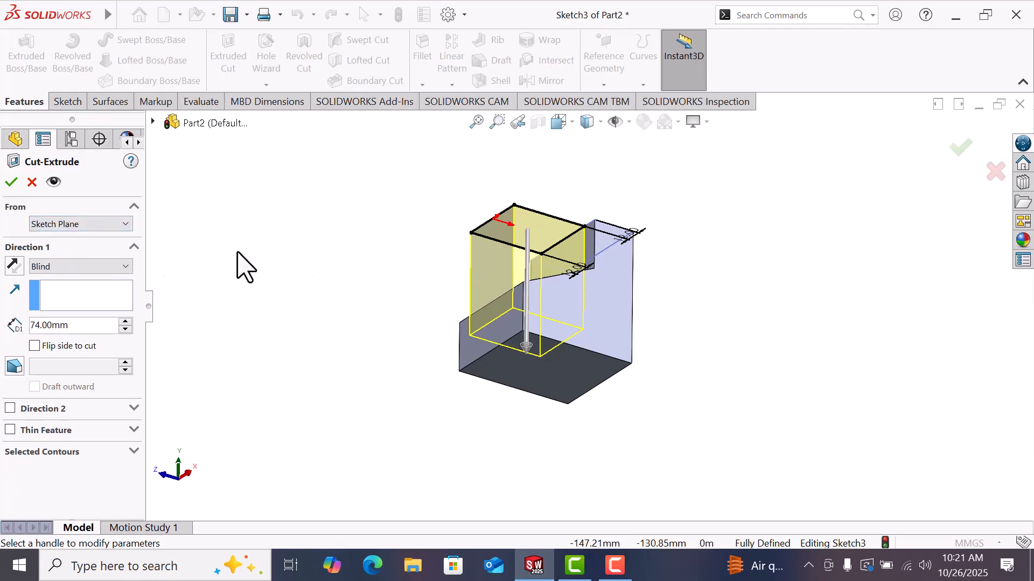
middle_click_drag(380, 301, 402, 298)
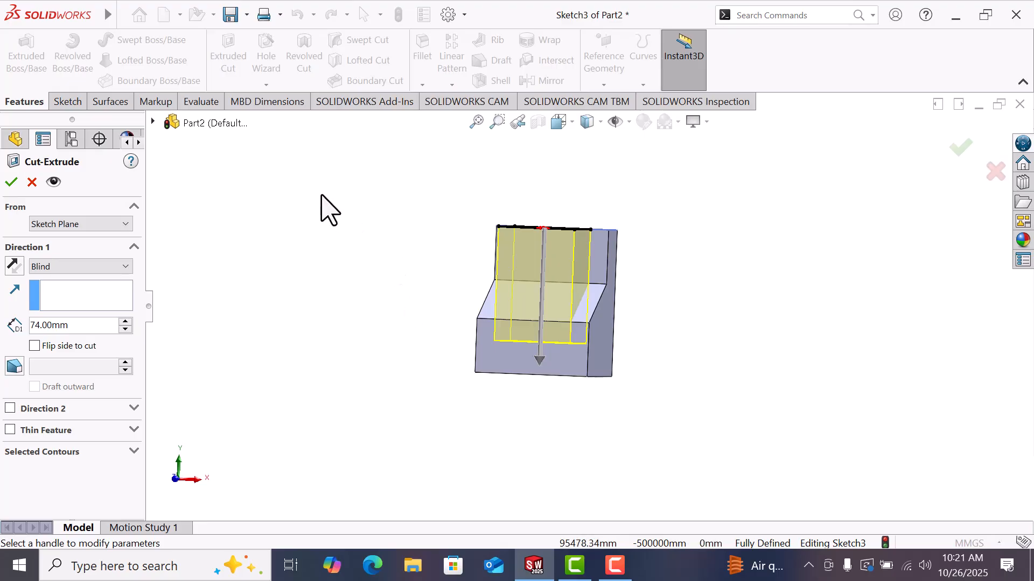
left_click_drag(92, 327, 2, 334)
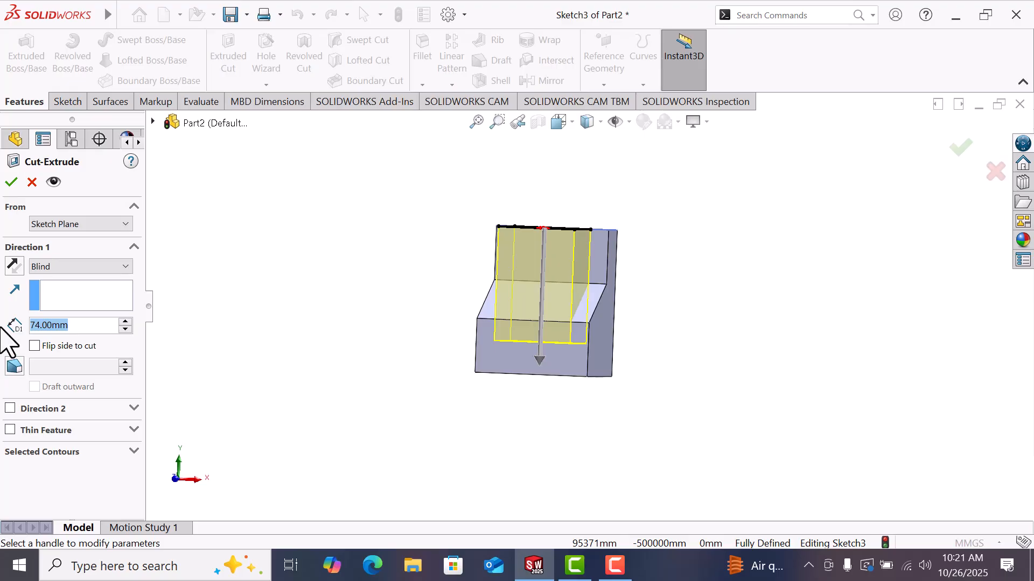
middle_click_drag(709, 317, 701, 369)
left_click_drag(76, 327, 24, 327)
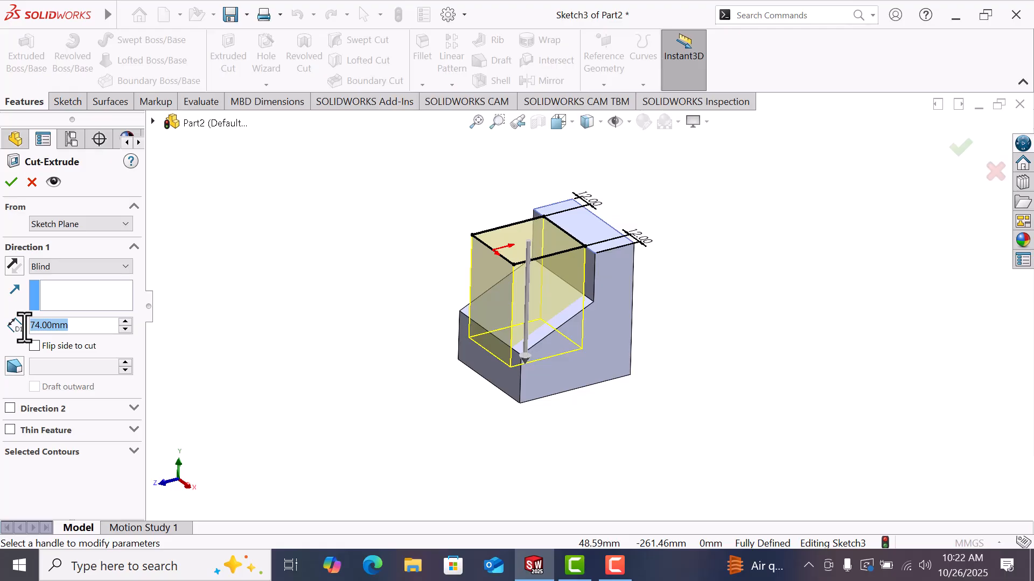
type("83")
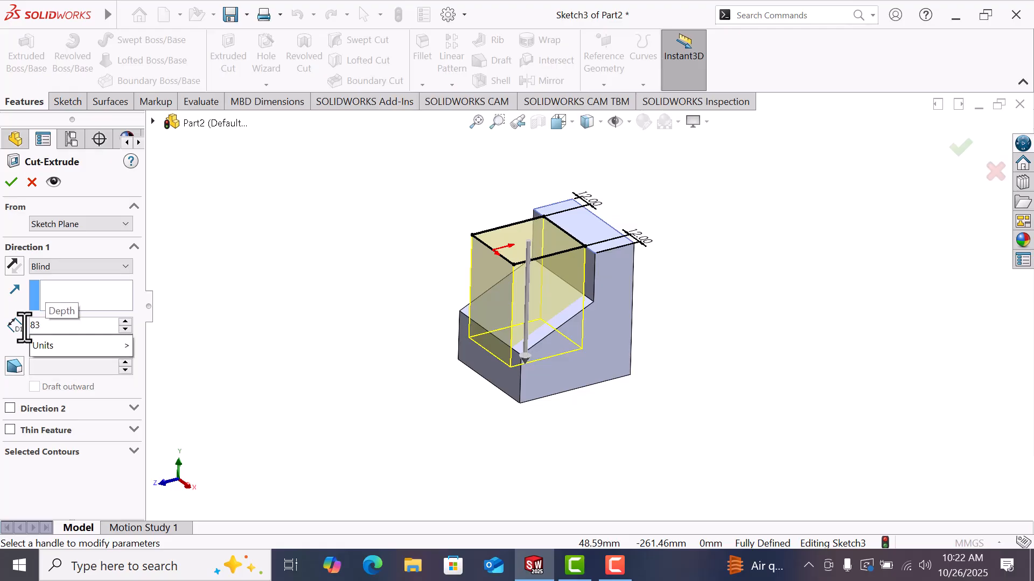
key("BackSpace")
key("BackSpace")
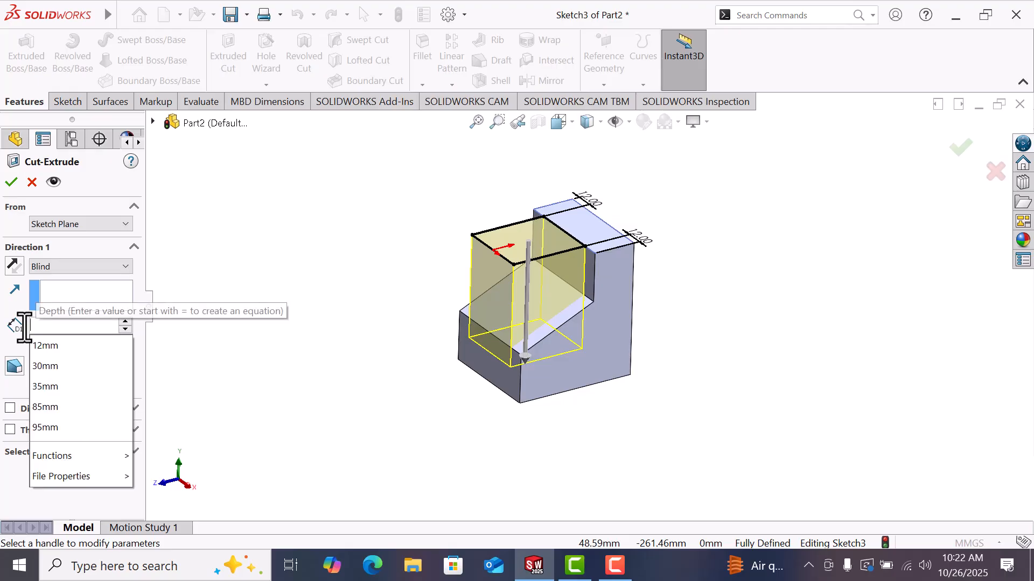
Switch to Calculator, subtract the 17 mm slot floor height from the 95 mm block height, and close it
left_click(18, 565)
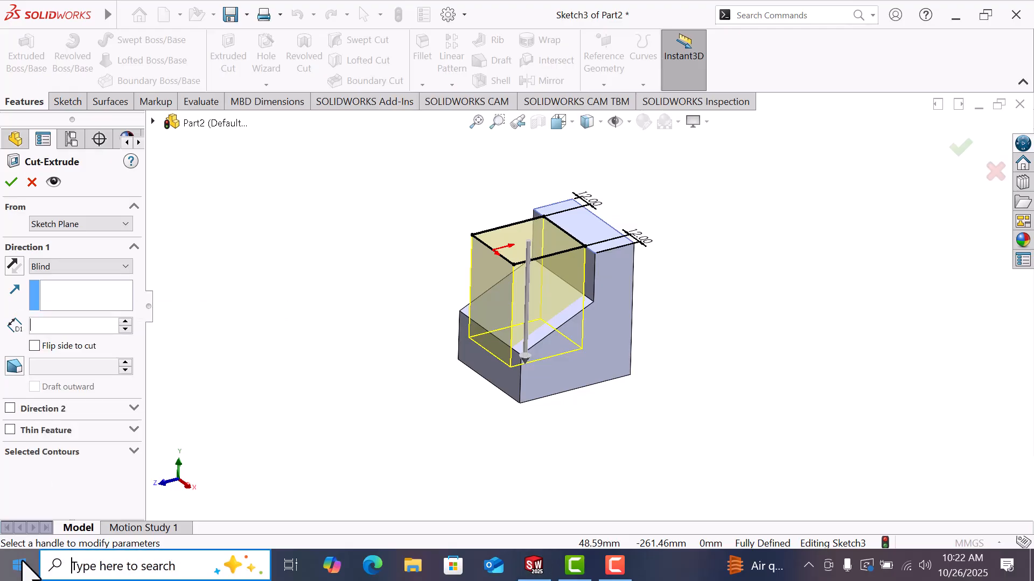
left_click(112, 433)
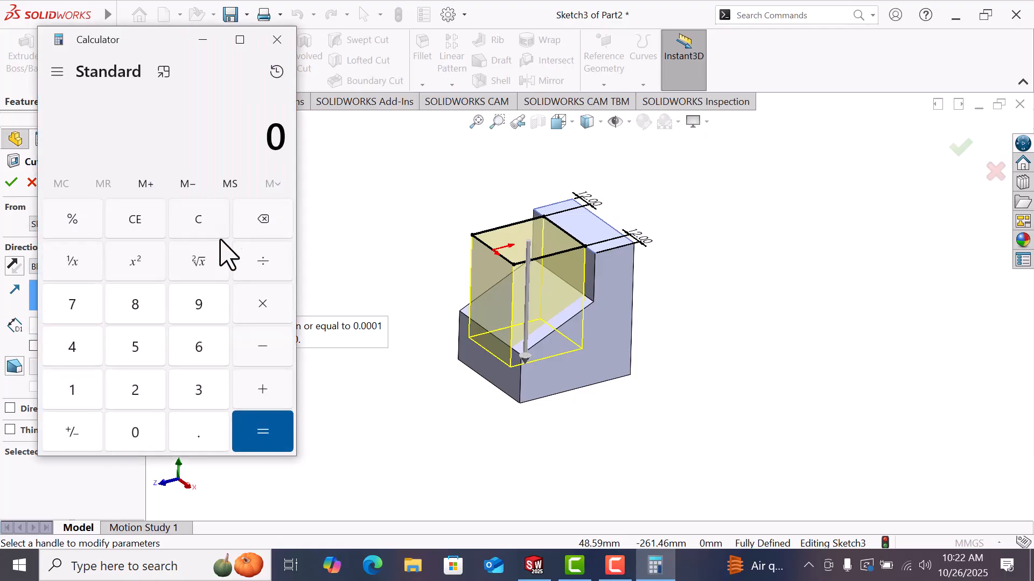
left_click(204, 319)
left_click(142, 360)
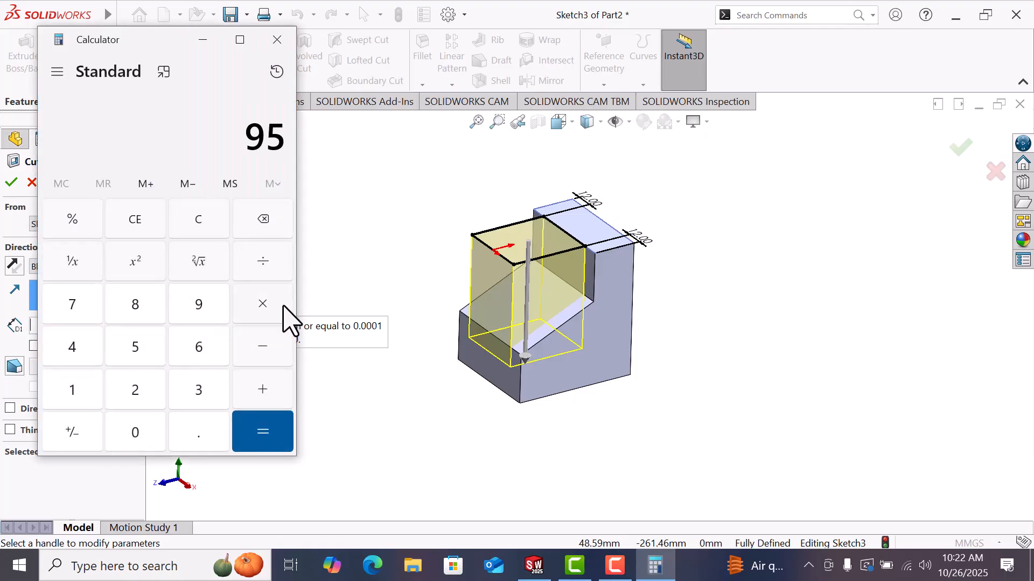
left_click(258, 349)
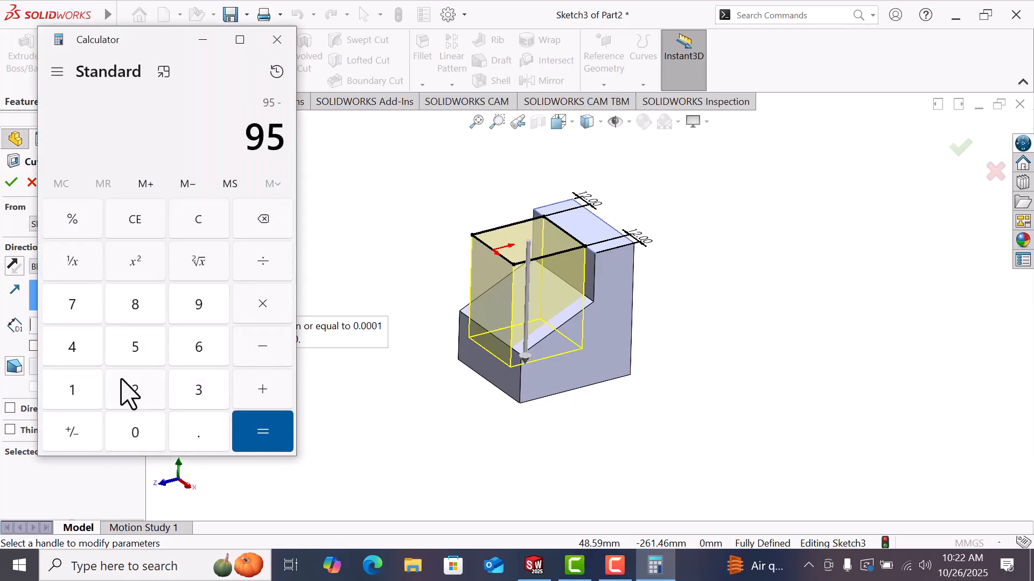
left_click(75, 393)
left_click(87, 316)
left_click(276, 453)
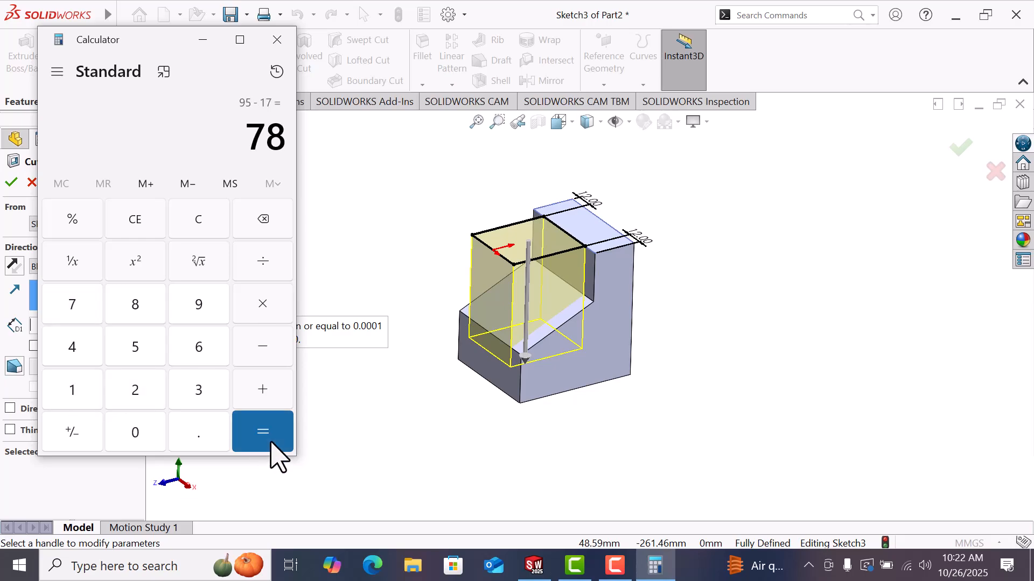
left_click(276, 39)
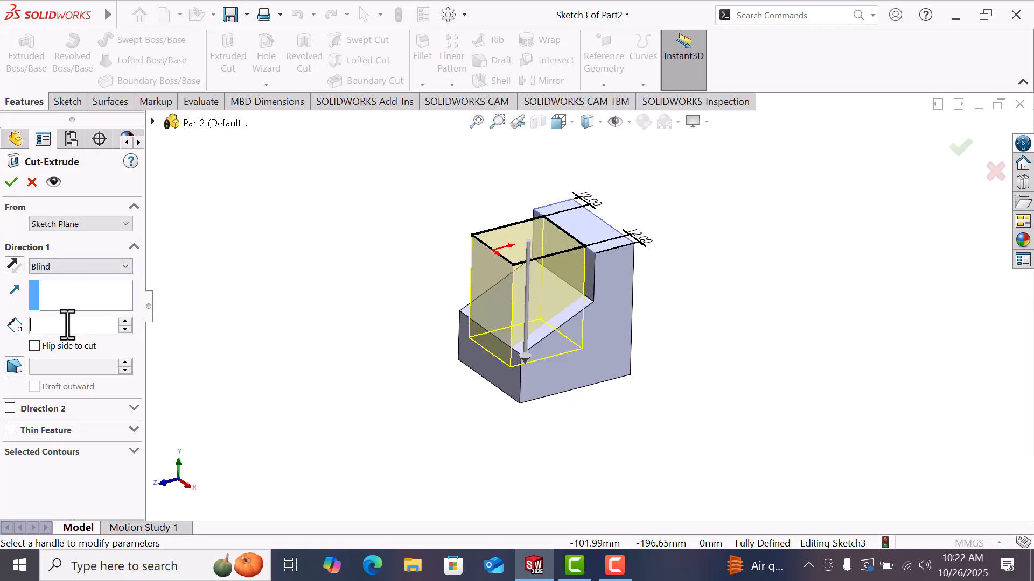
Set the blind cut depth to 78 mm and complete the slot cut
type("7")
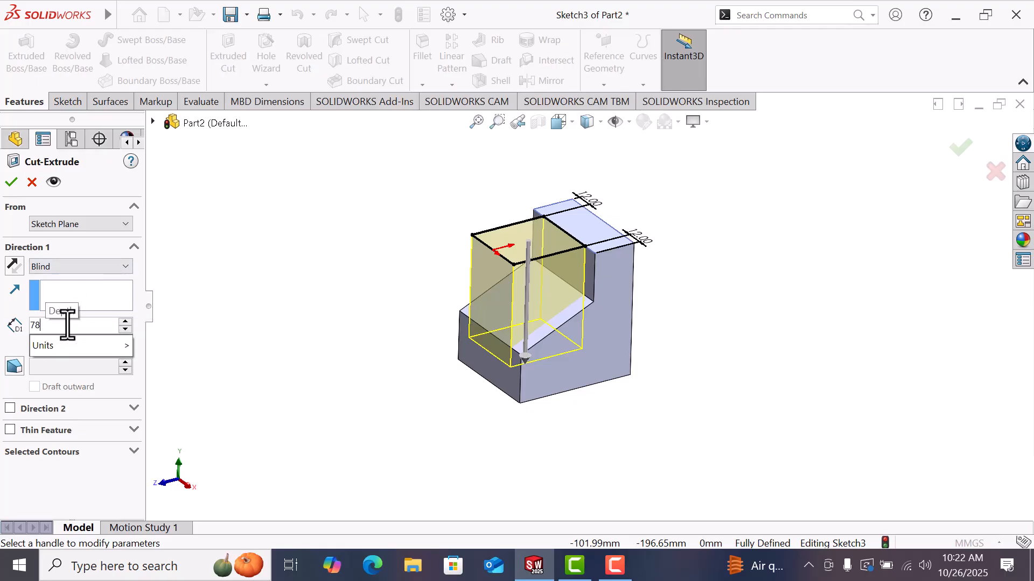
type("8")
key("Return")
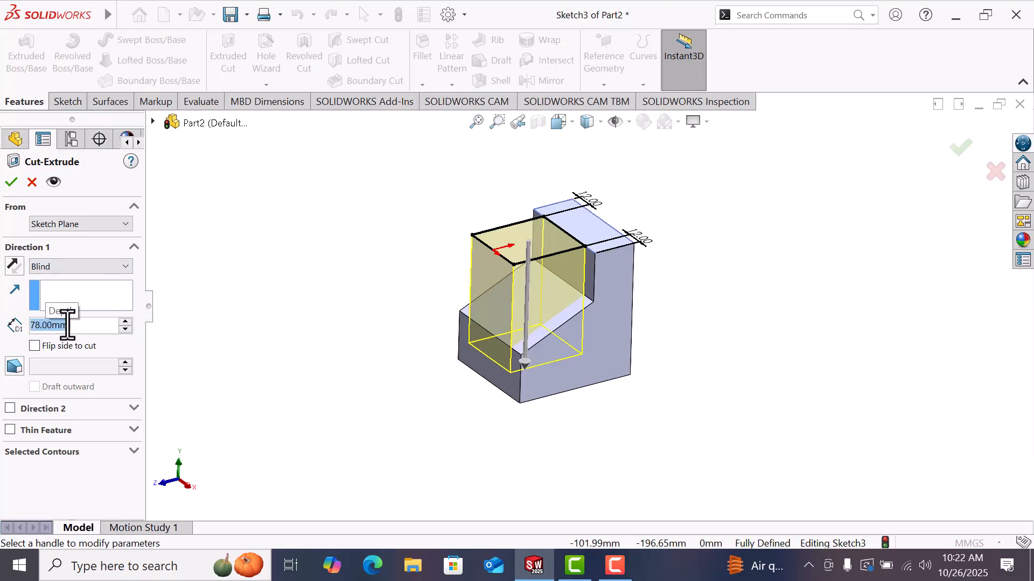
left_click(11, 182)
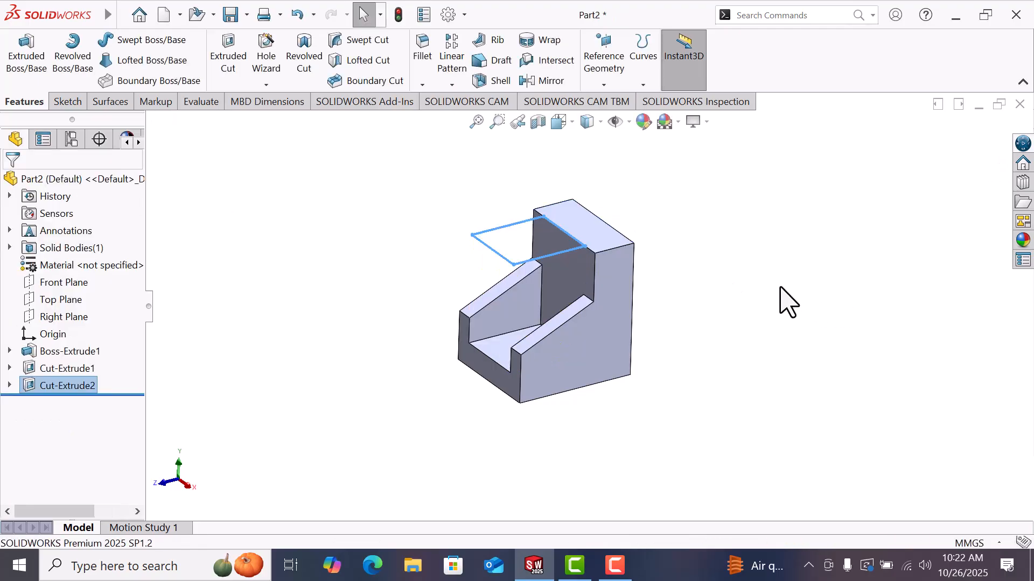
Sketch a corner rectangle on the block's front face from the slot's lower left corner, spanning the slot's width and ending below the block's top
key("space")
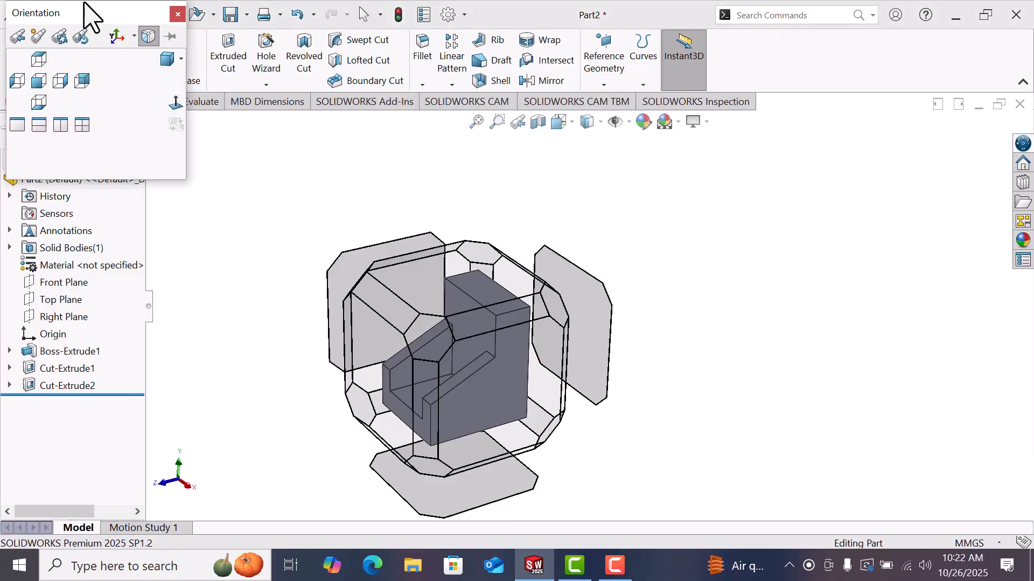
left_click(163, 57)
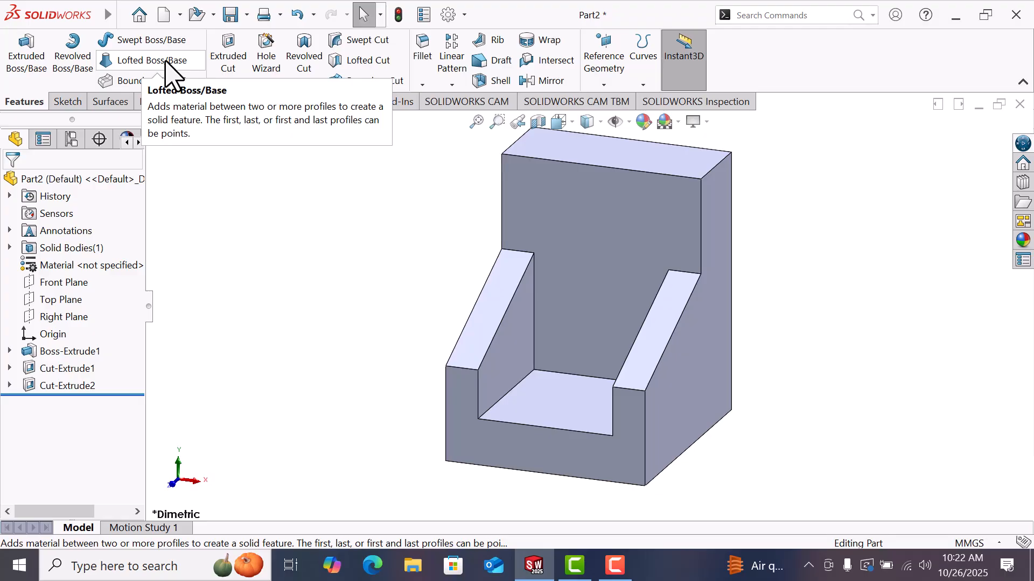
scroll(590, 304, "up", 3)
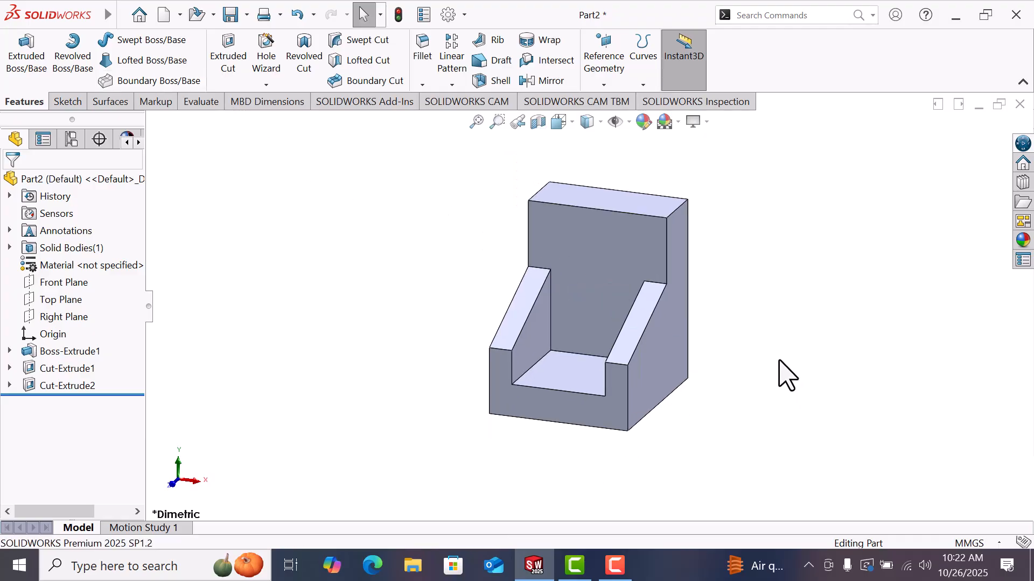
left_click(570, 410)
left_click(625, 367)
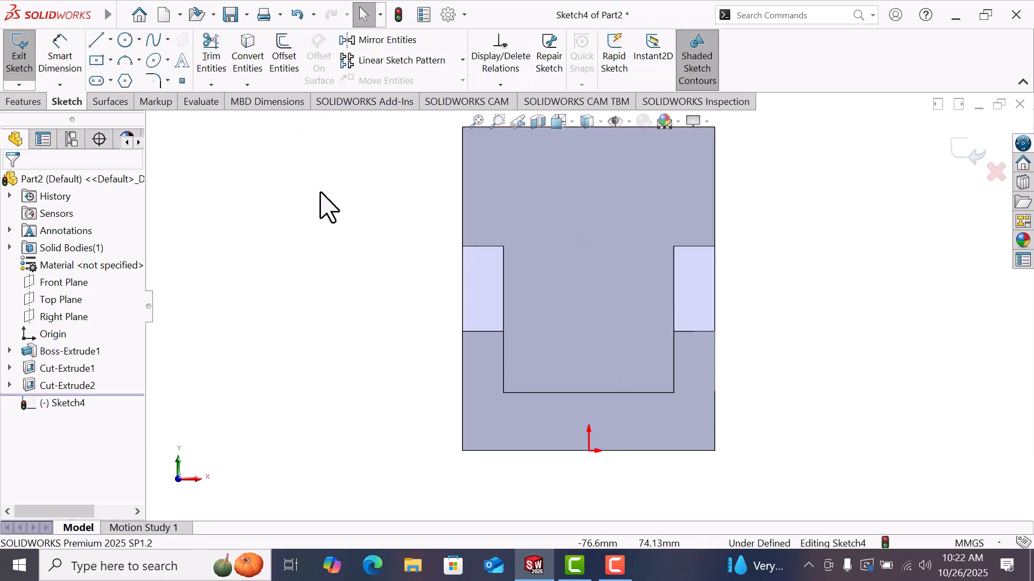
left_click(98, 60)
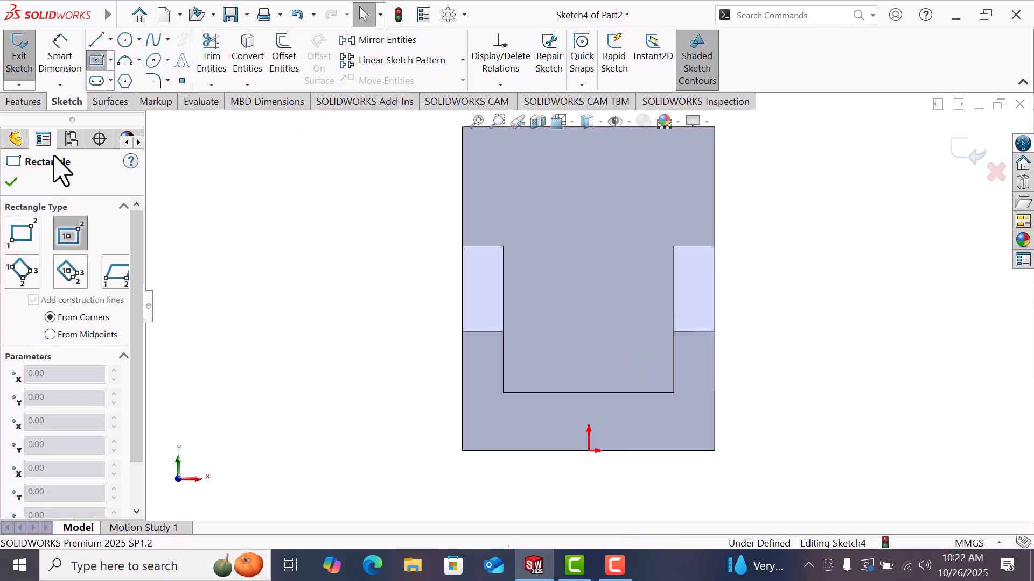
left_click(503, 393)
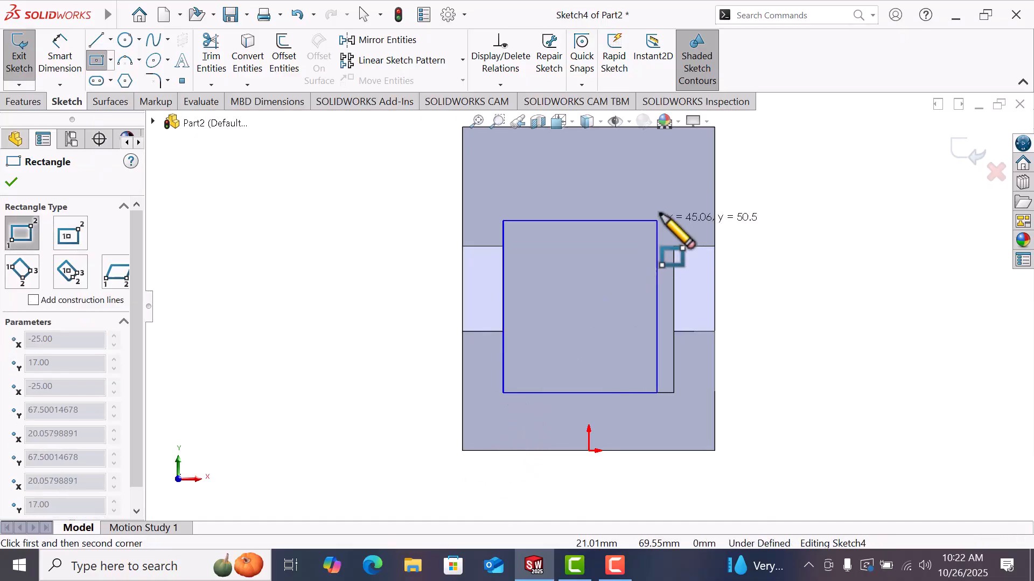
left_click(673, 183)
right_click(673, 183)
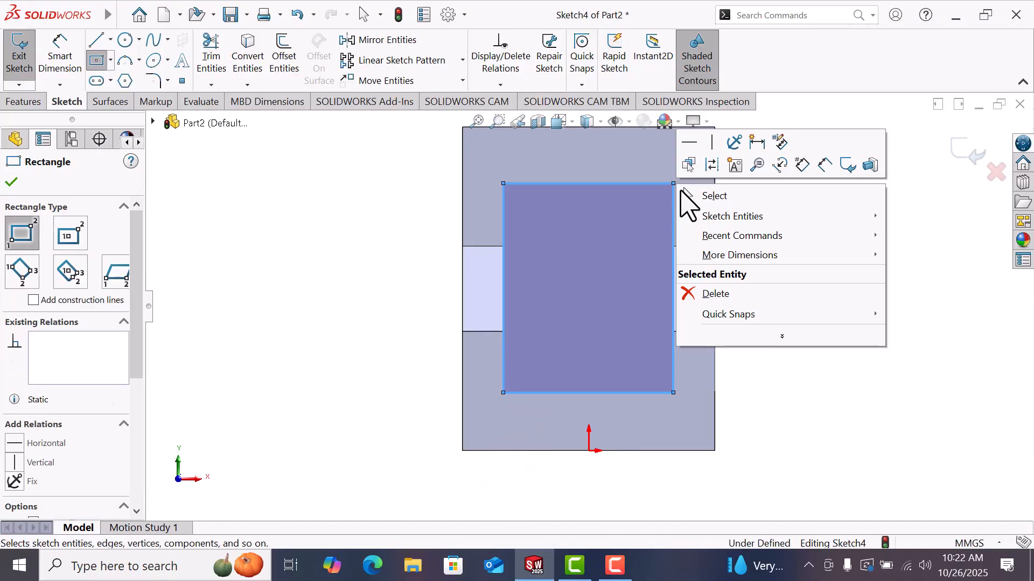
left_click(717, 196)
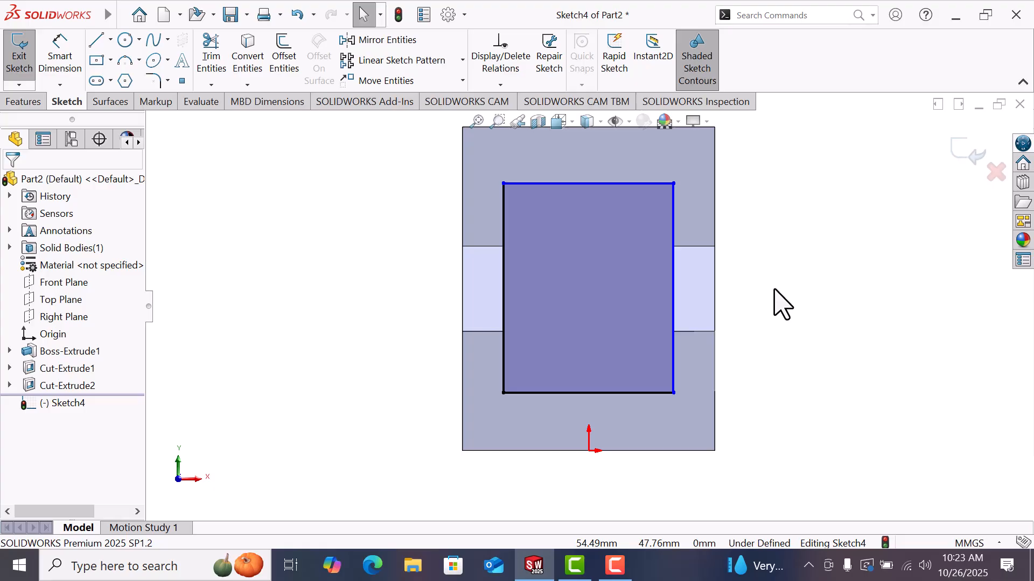
Discard the new rectangle sketch on the front face by undoing it
scroll(774, 289, "up", 1)
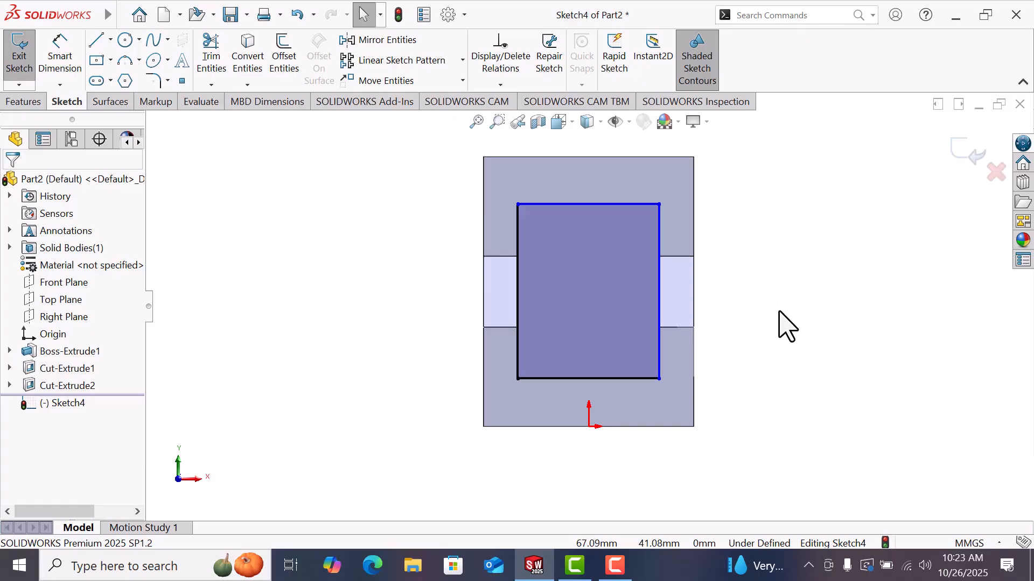
right_click_drag(779, 306, 765, 194)
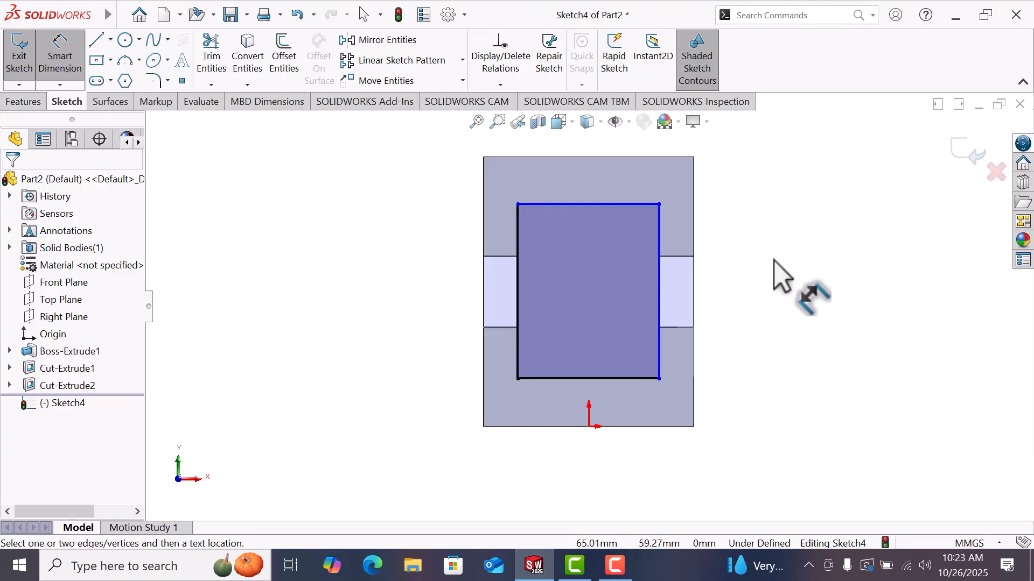
key("ctrl+b")
key("ctrl+z")
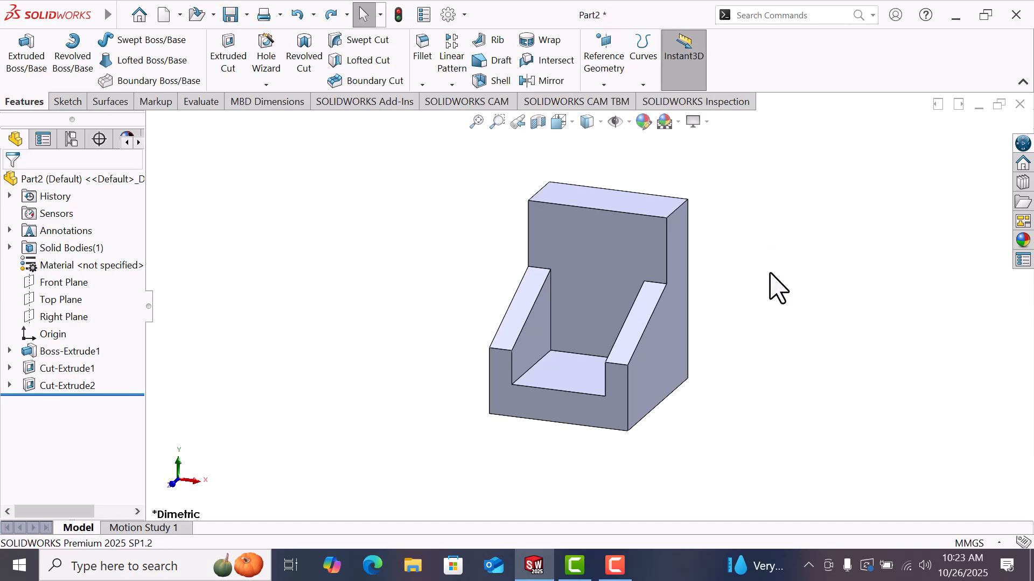
Sketch a corner rectangle about 43 x 57 mm on the block's front face, starting from the slot's lower left corner
left_click(554, 412)
left_click(616, 377)
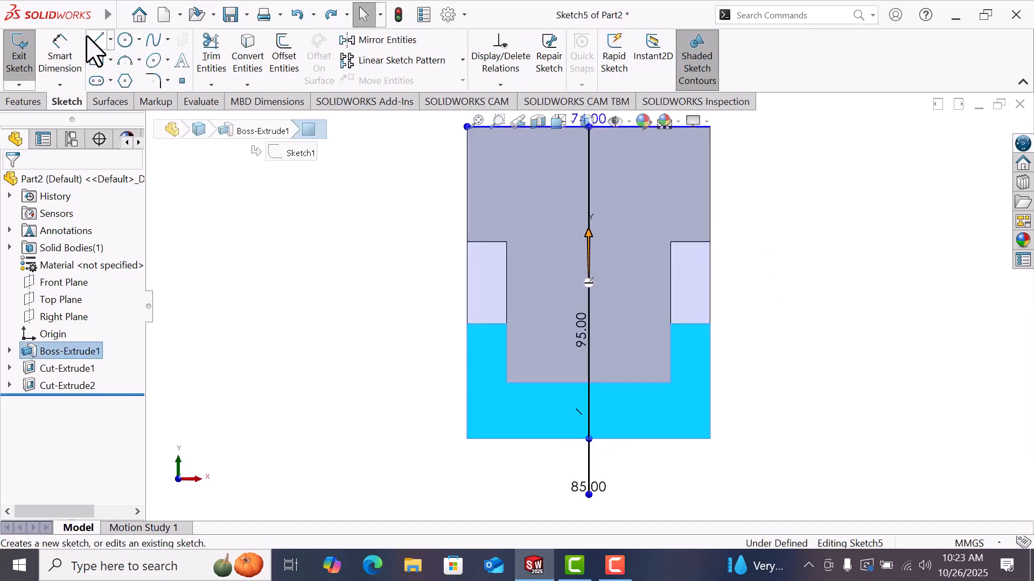
left_click(99, 63)
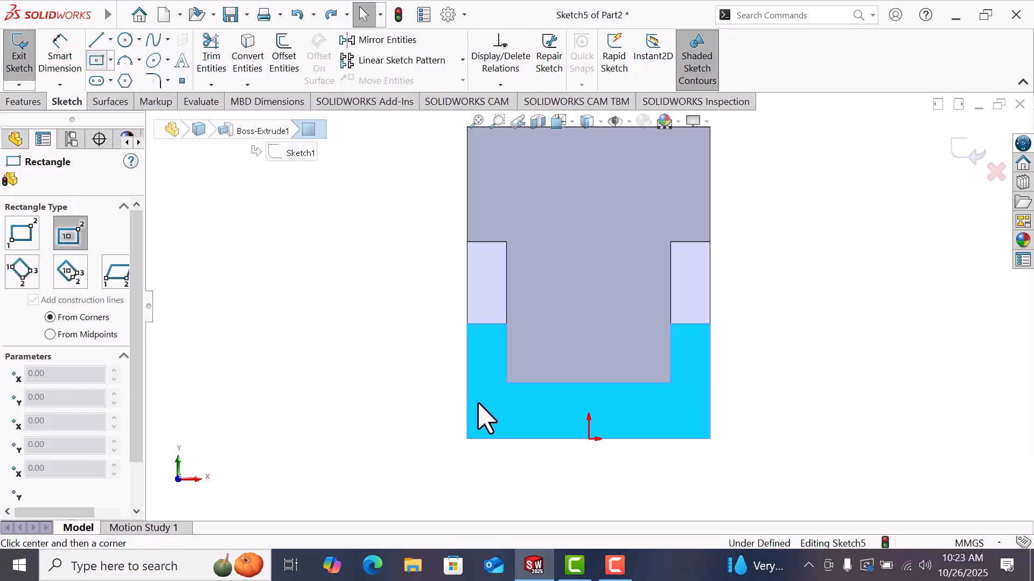
left_click(24, 235)
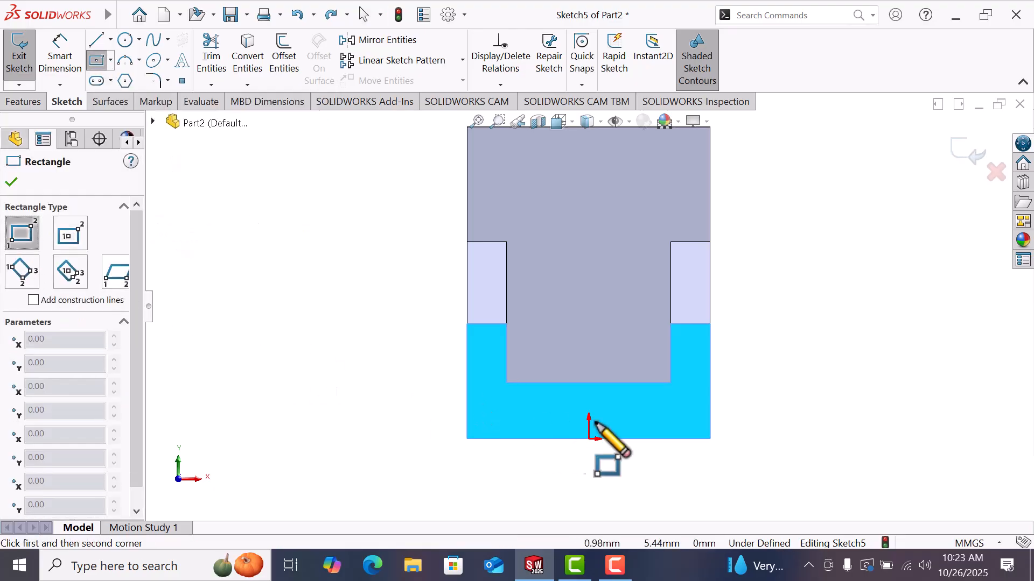
left_click(506, 383)
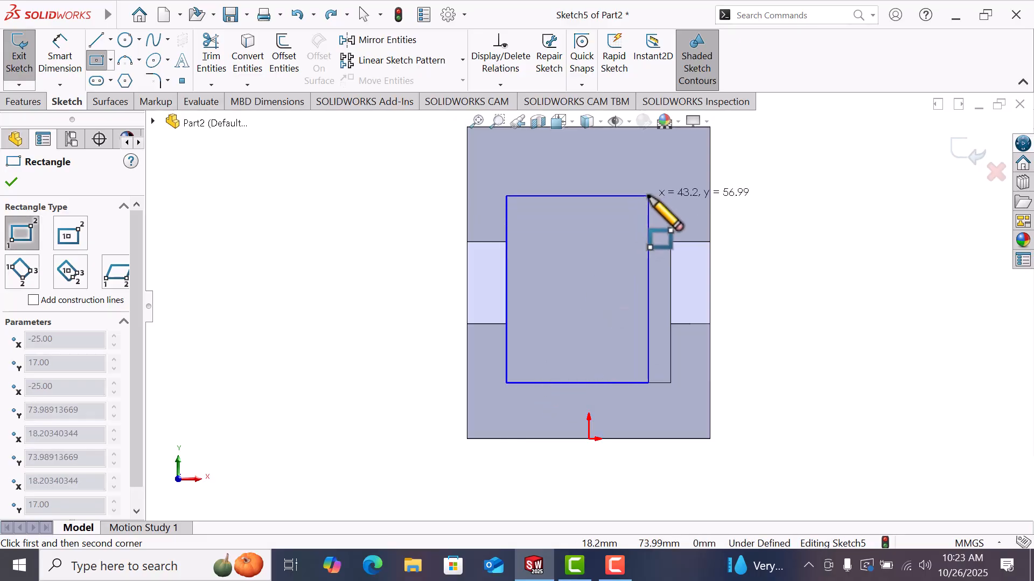
left_click(648, 196)
right_click(658, 200)
left_click(686, 205)
Dimension the rectangle's top line 17 mm below the block's top edge
scroll(719, 257, "up", 3)
scroll(739, 307, "down", 2)
right_click_drag(743, 315, 631, 113)
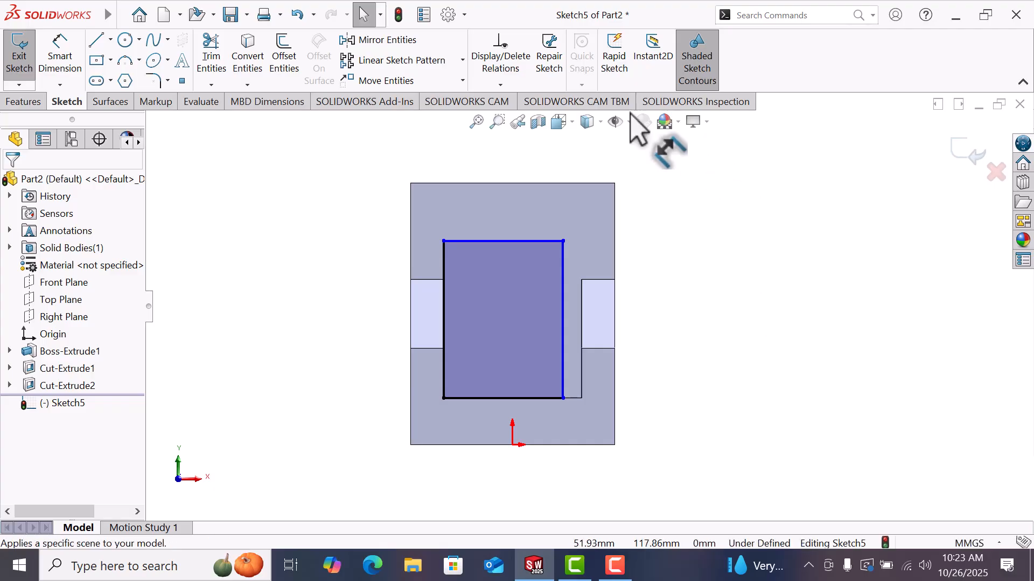
left_click(503, 241)
left_click(512, 183)
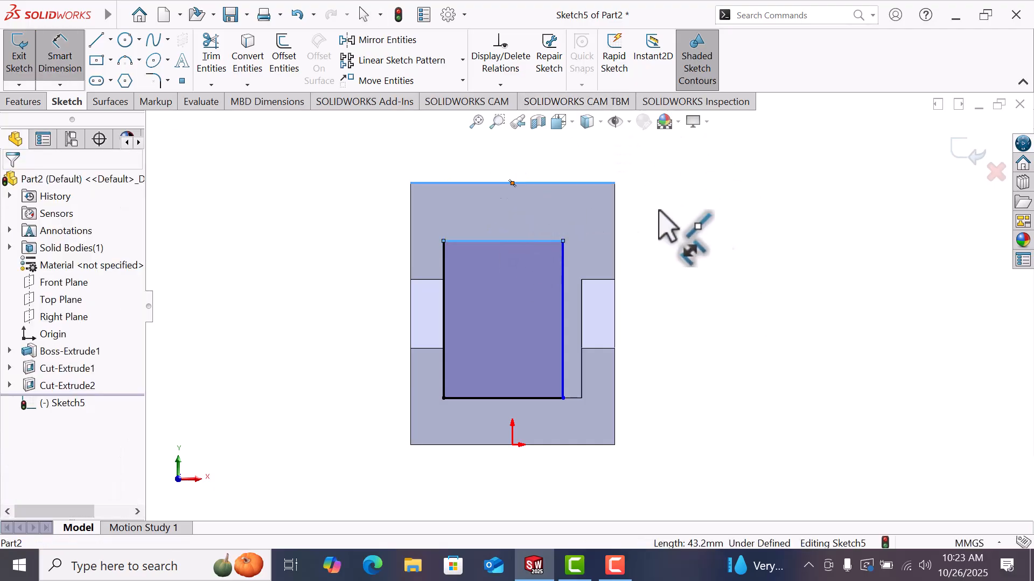
left_click(734, 222)
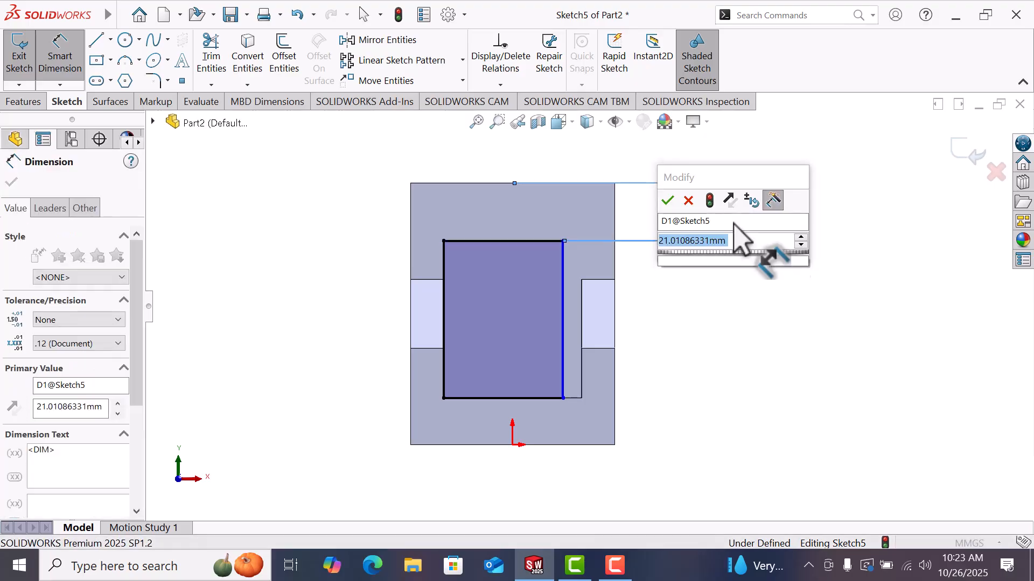
type("17")
key("Return")
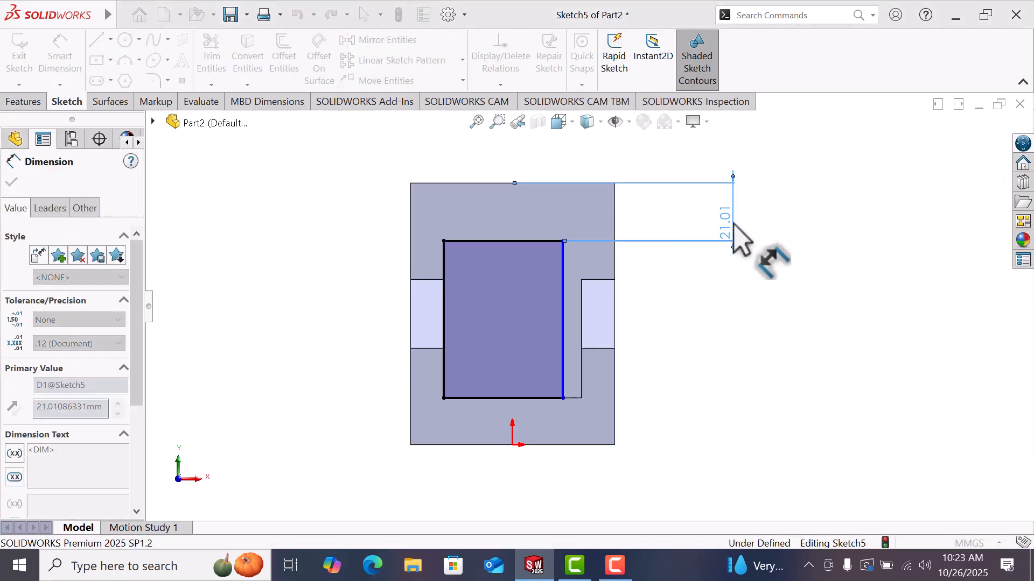
right_click(792, 308)
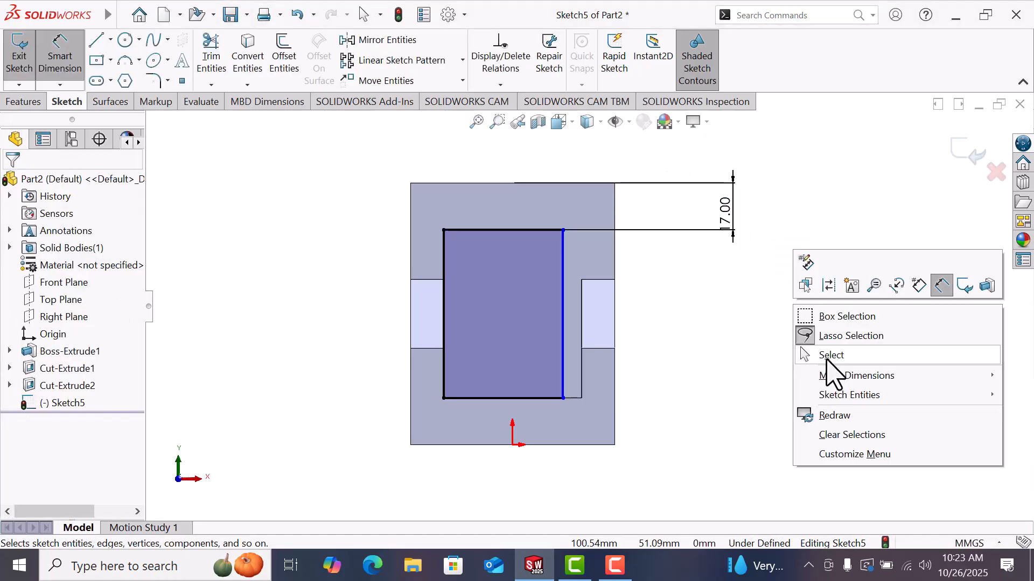
left_click(826, 354)
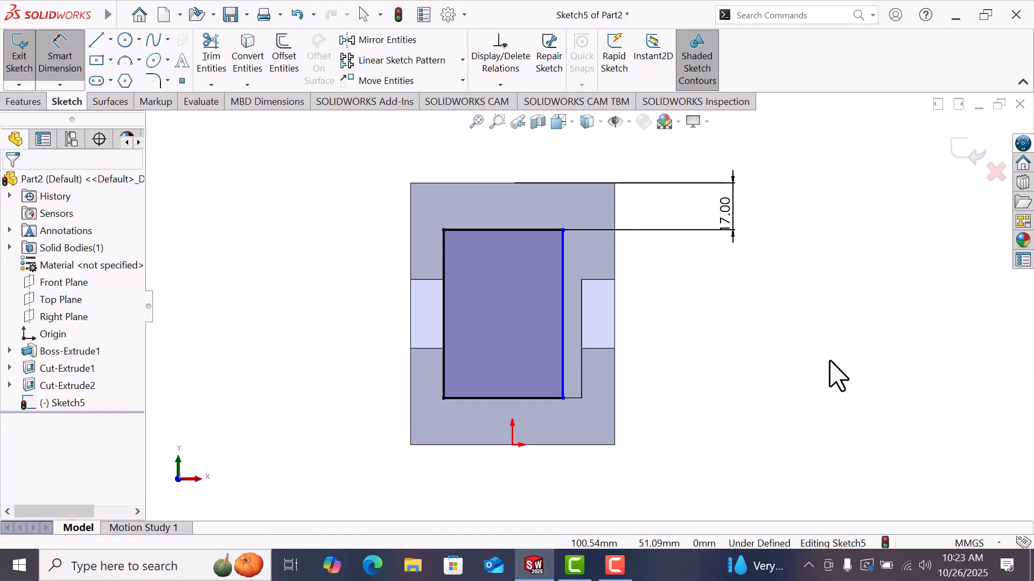
Add a vertical relation between the rectangle's lower right corner and the slot's lower right corner
left_click(563, 398)
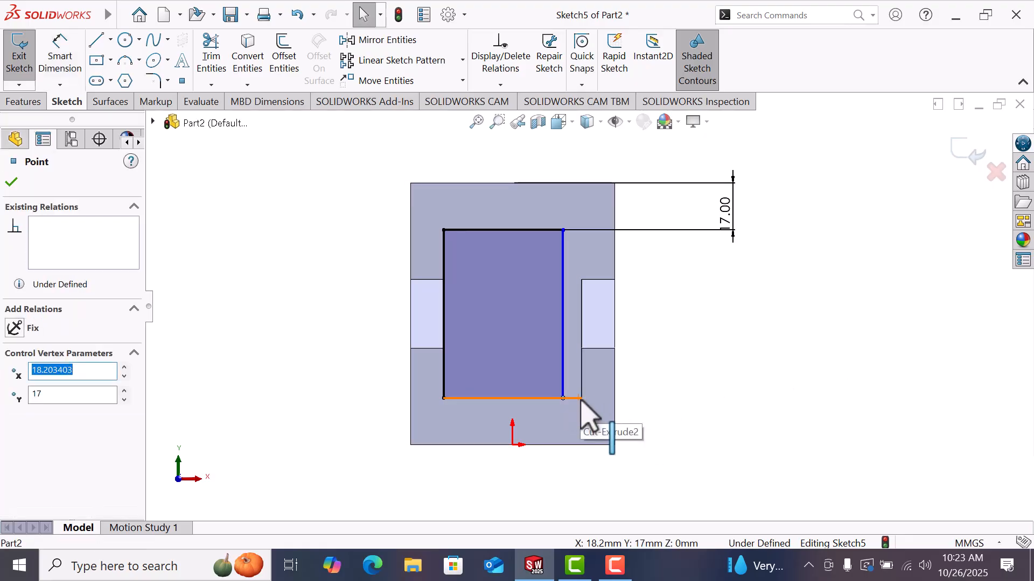
left_click(582, 398, "ctrl")
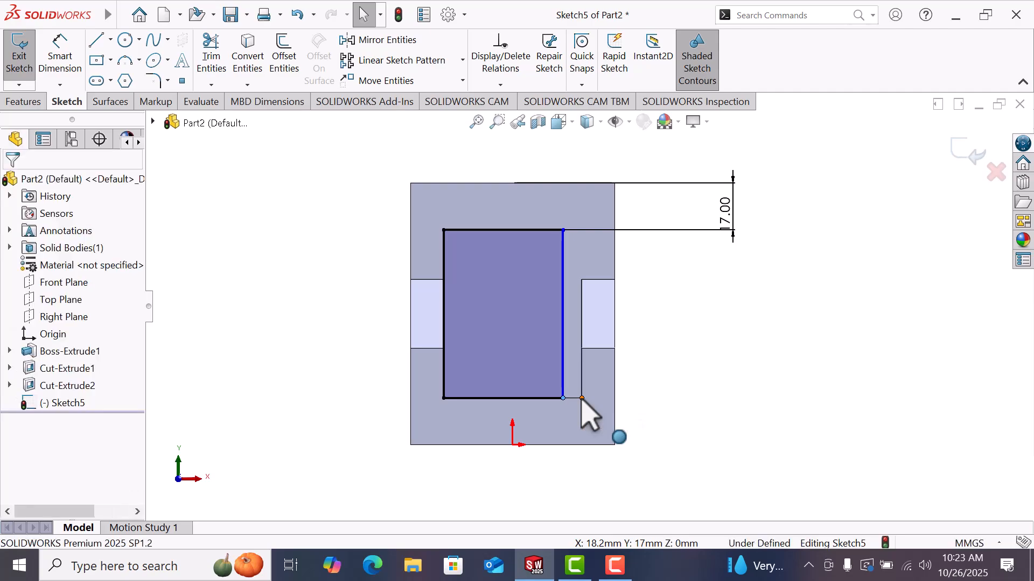
left_click(11, 414)
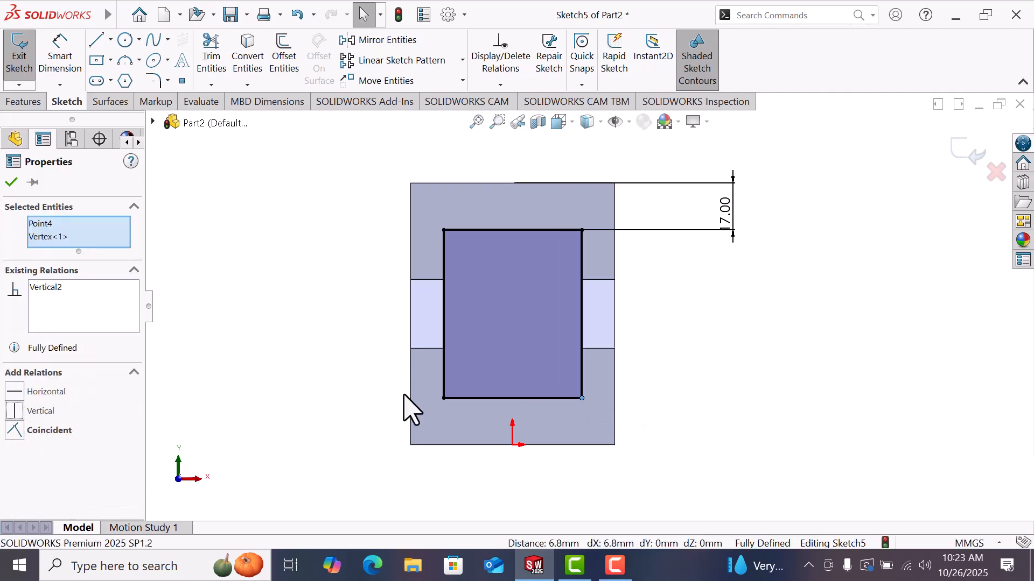
left_click(744, 337)
Cut-extrude the rectangle into the block with a blind depth of 78 mm
key("space")
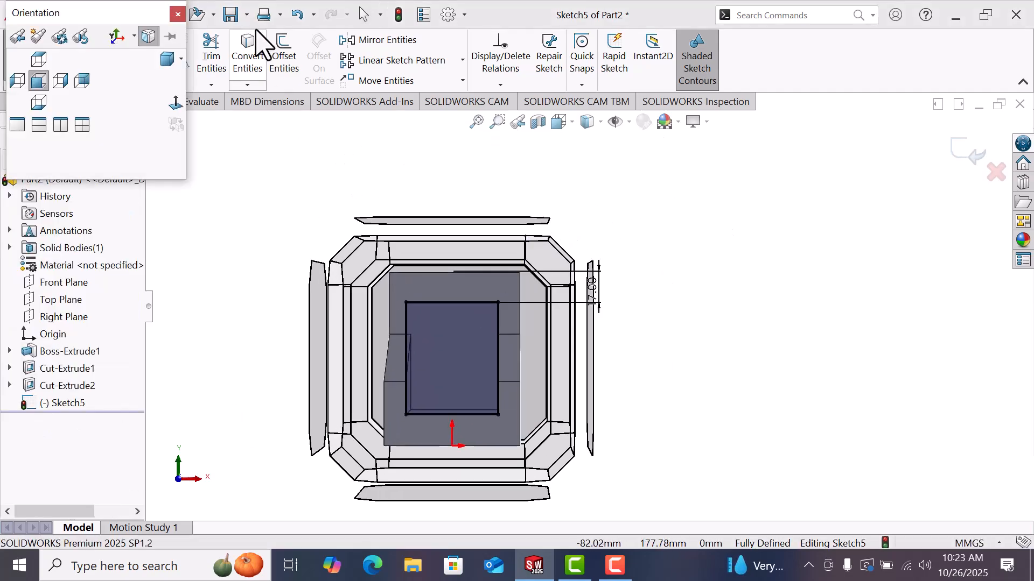
left_click(160, 62)
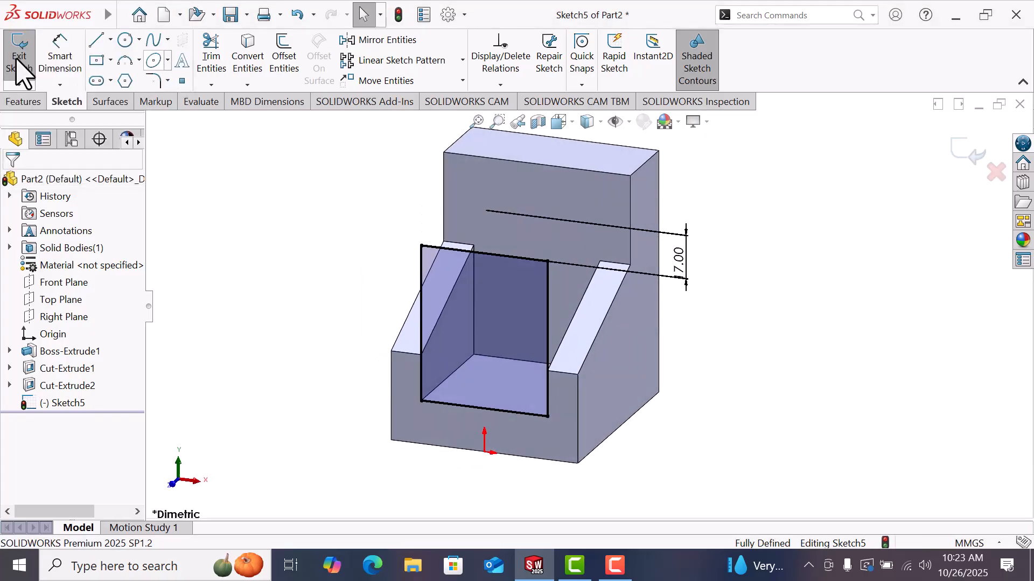
left_click(21, 103)
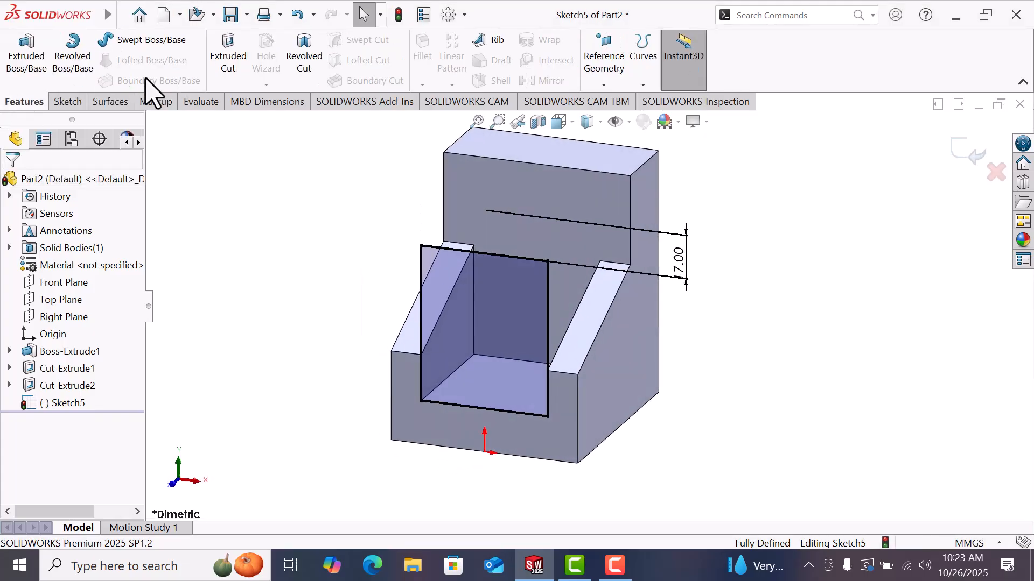
left_click(227, 60)
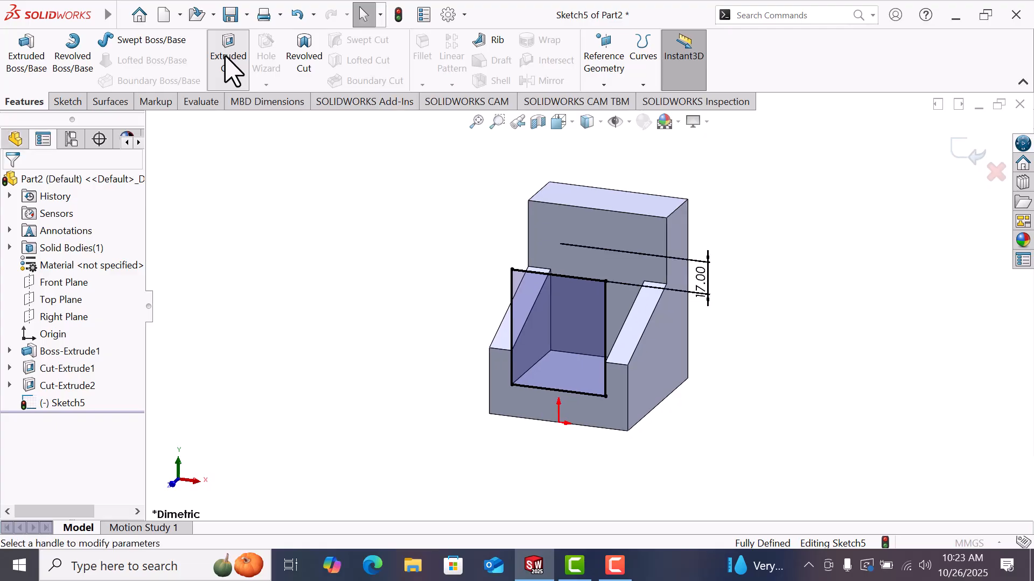
middle_click_drag(791, 280, 728, 365)
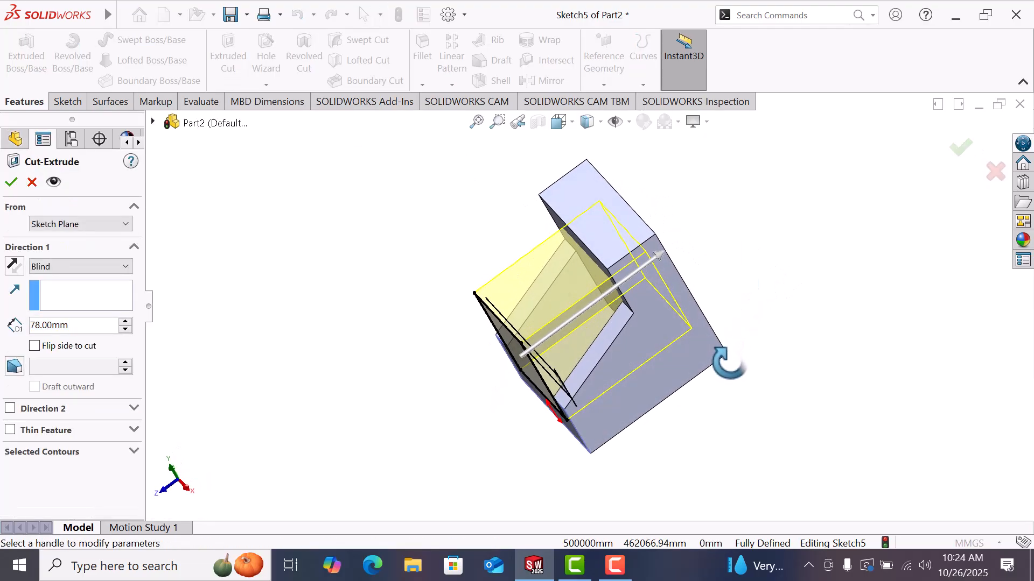
left_click(11, 182)
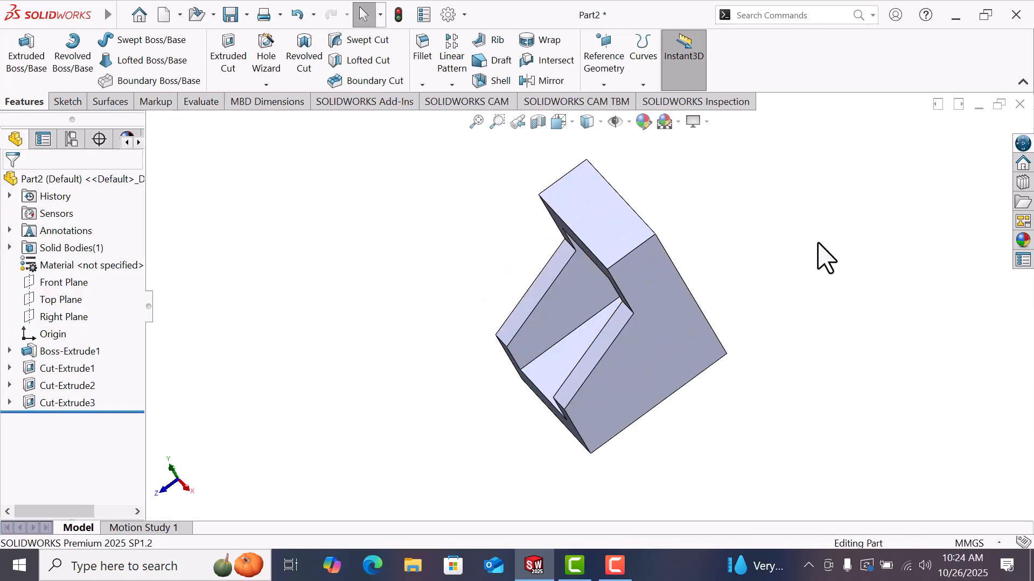
Start a new sketch on the block's right side face
key("space")
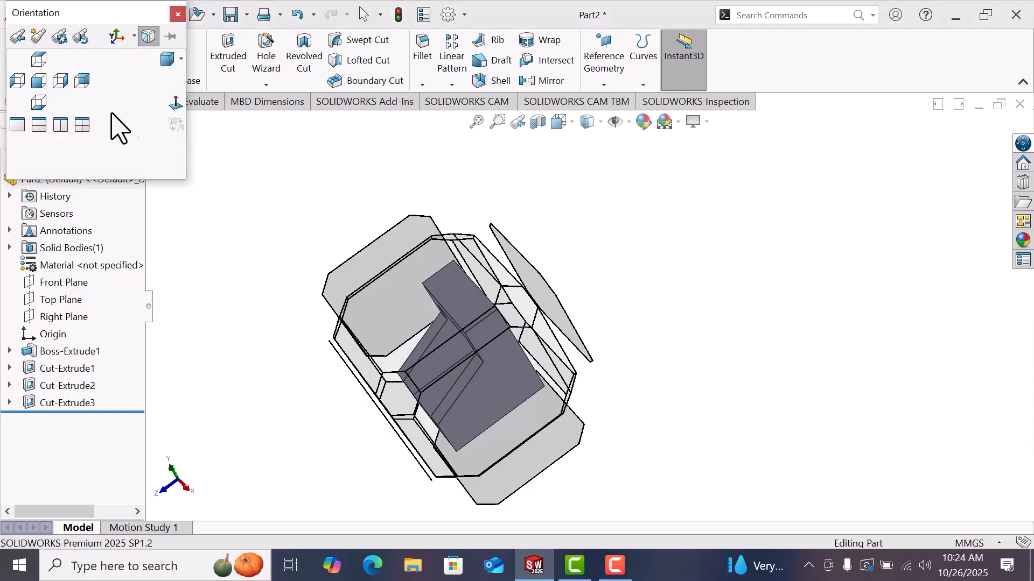
left_click(162, 58)
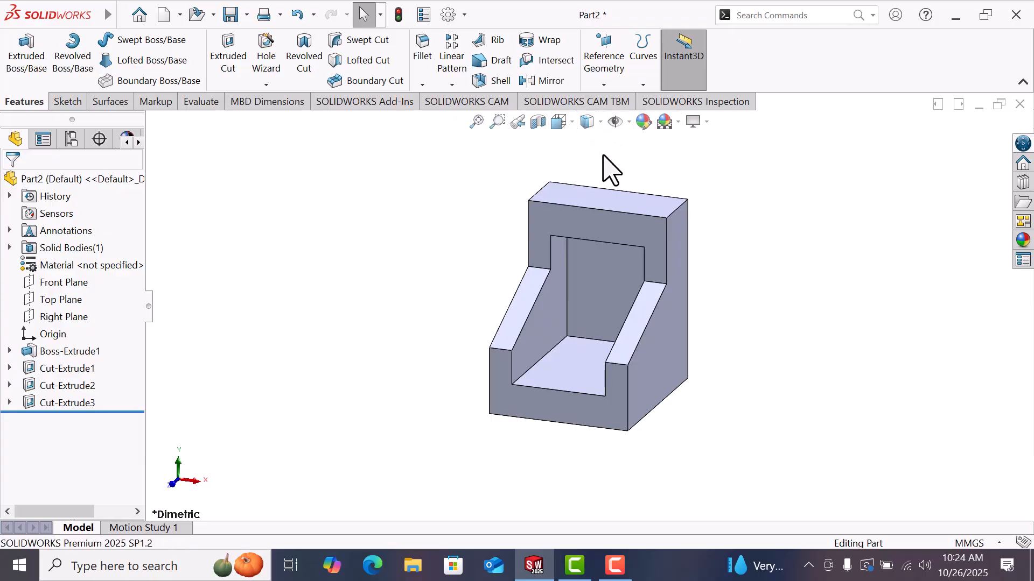
key("space")
left_click(181, 59)
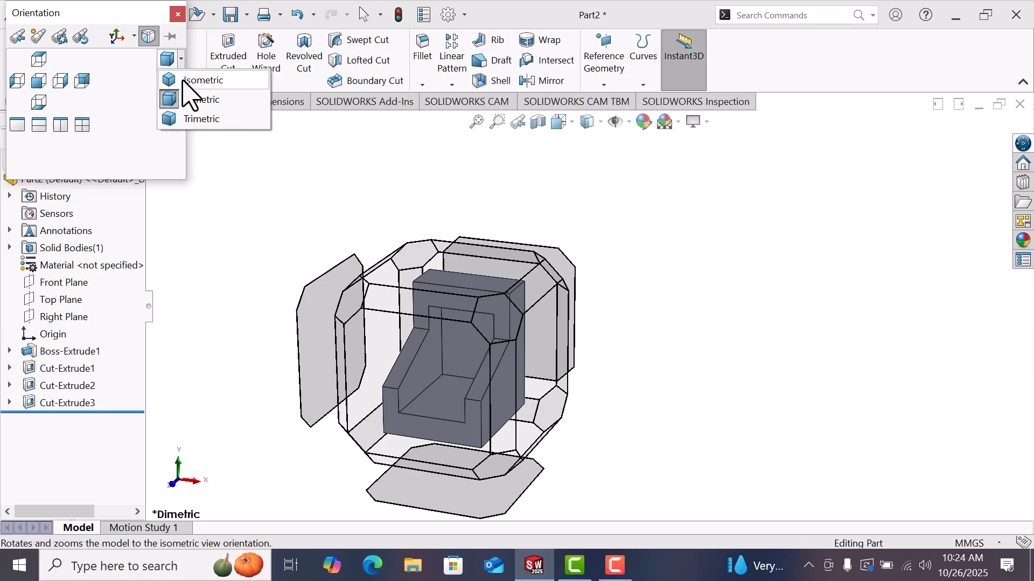
left_click(187, 80)
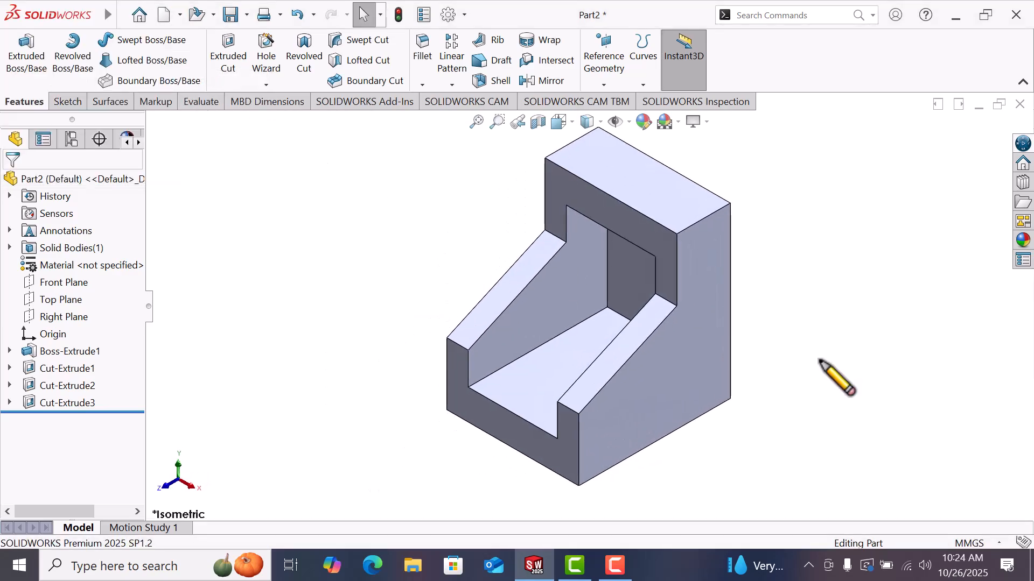
left_click(661, 421)
left_click(718, 373)
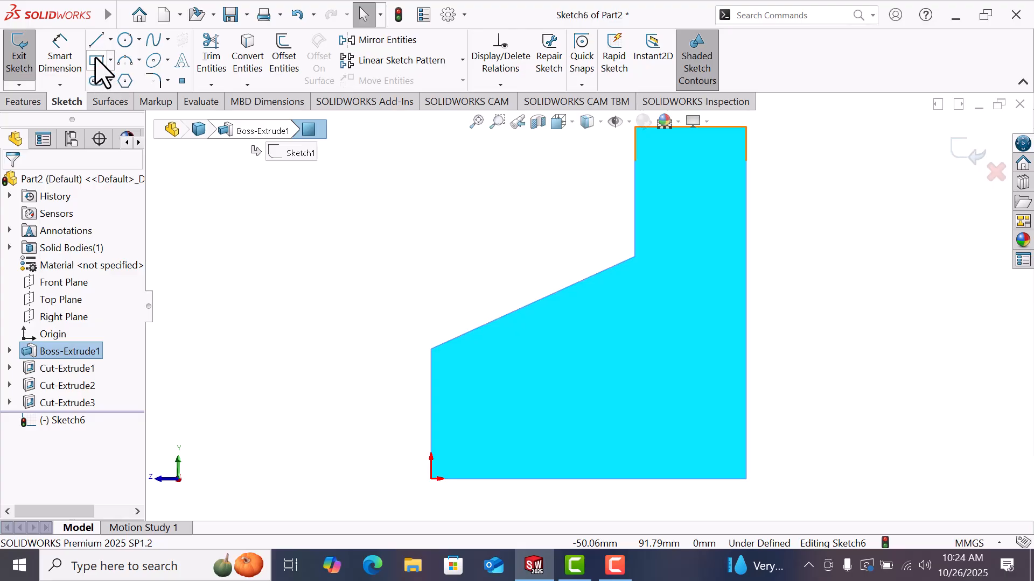
Sketch a corner rectangle about 20 mm high on the side face, rising from the block's bottom edge
left_click(97, 60)
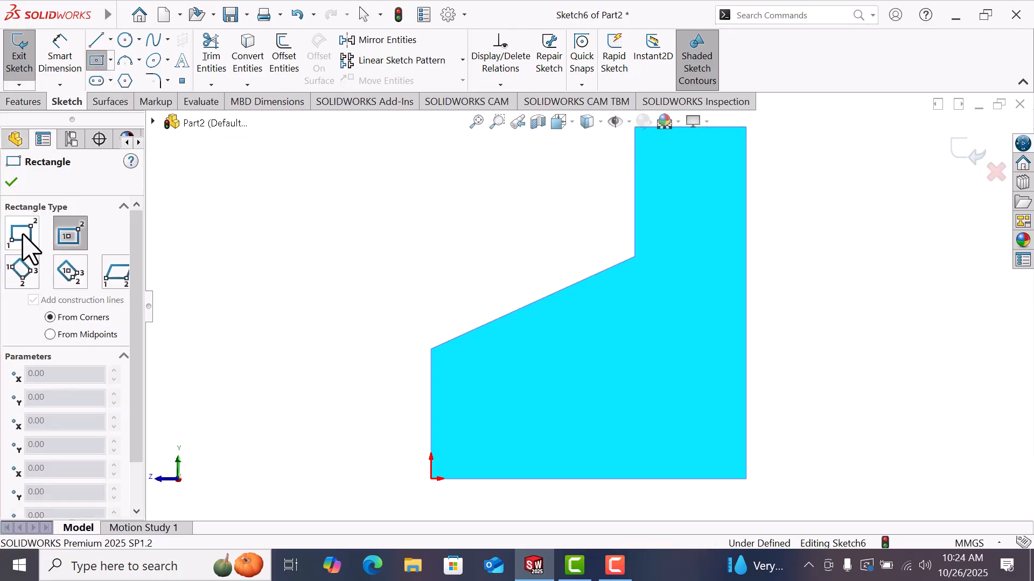
left_click(23, 237)
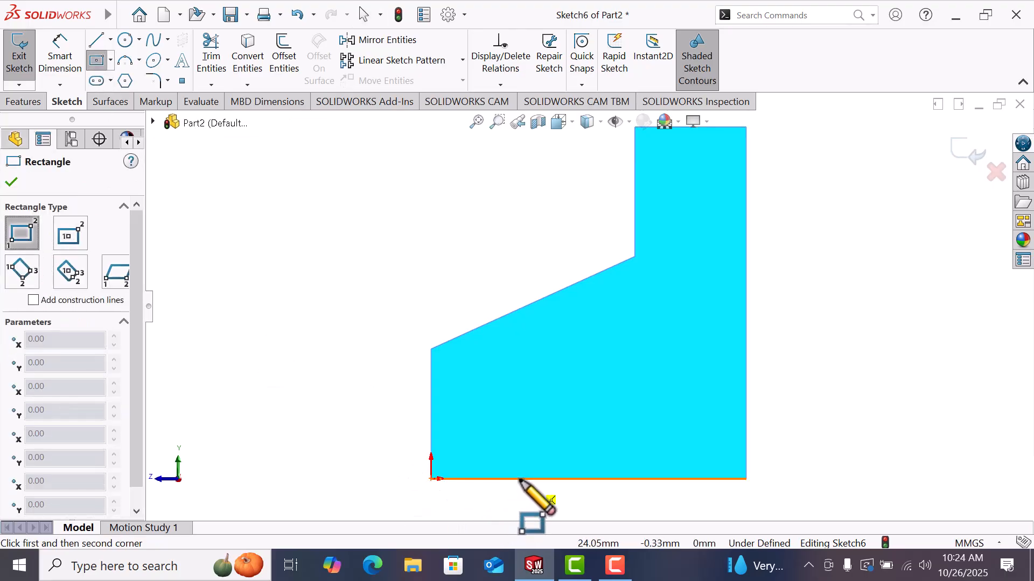
left_click(521, 480)
left_click(684, 403)
right_click(685, 405)
left_click(734, 420)
Dimension the side-face rectangle's width as 45 mm
key("f")
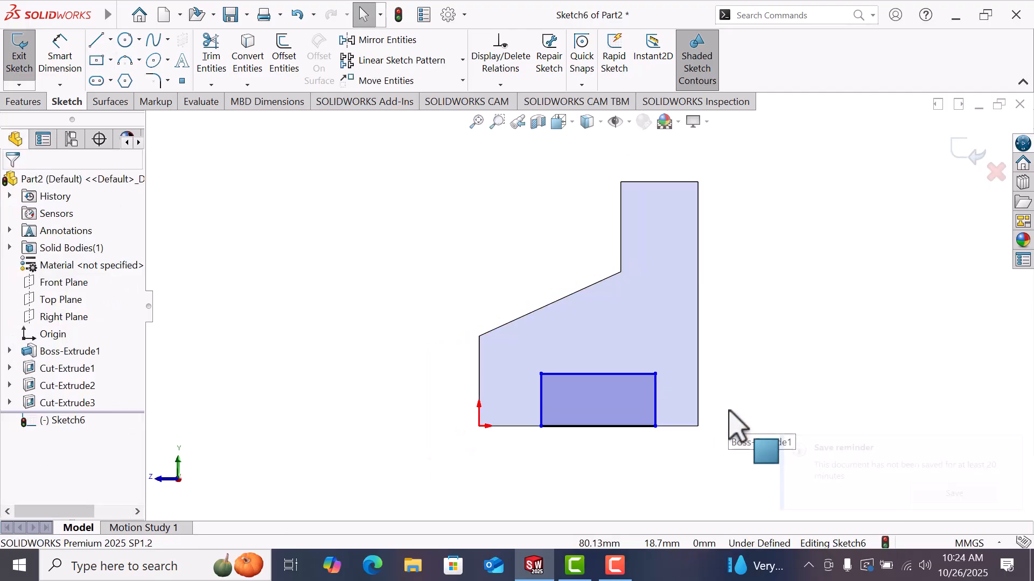
right_click_drag(738, 445, 713, 339)
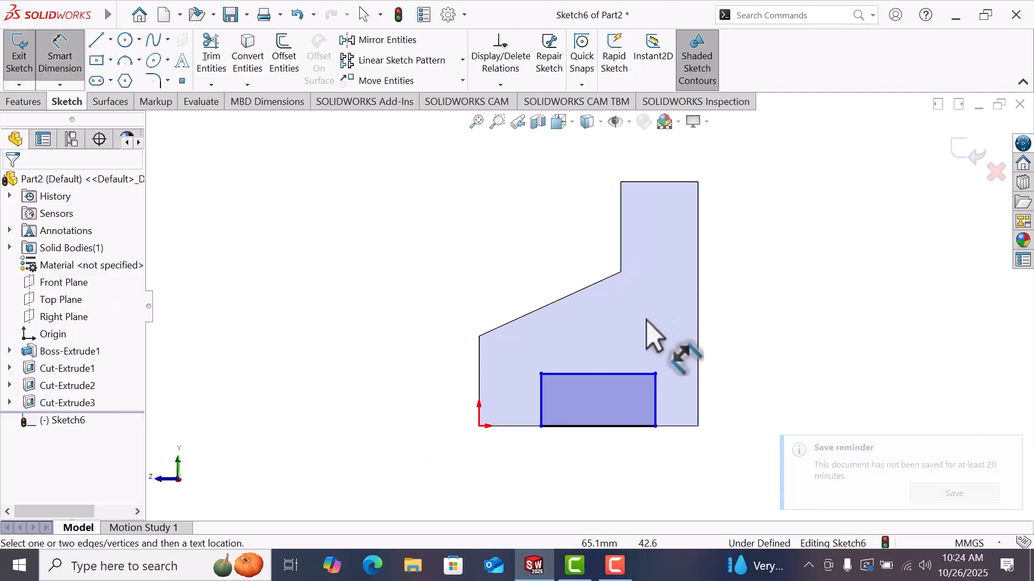
left_click(618, 351)
left_click(617, 351)
type("45")
key("Return")
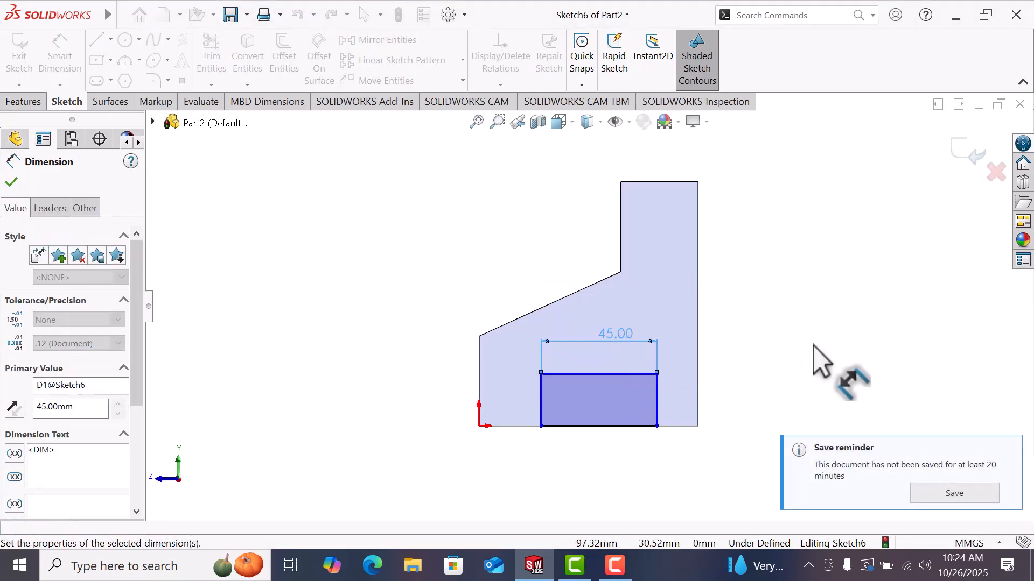
Dimension the rectangle's top line 12 mm above the block's bottom edge
left_click(522, 427)
left_click(583, 373)
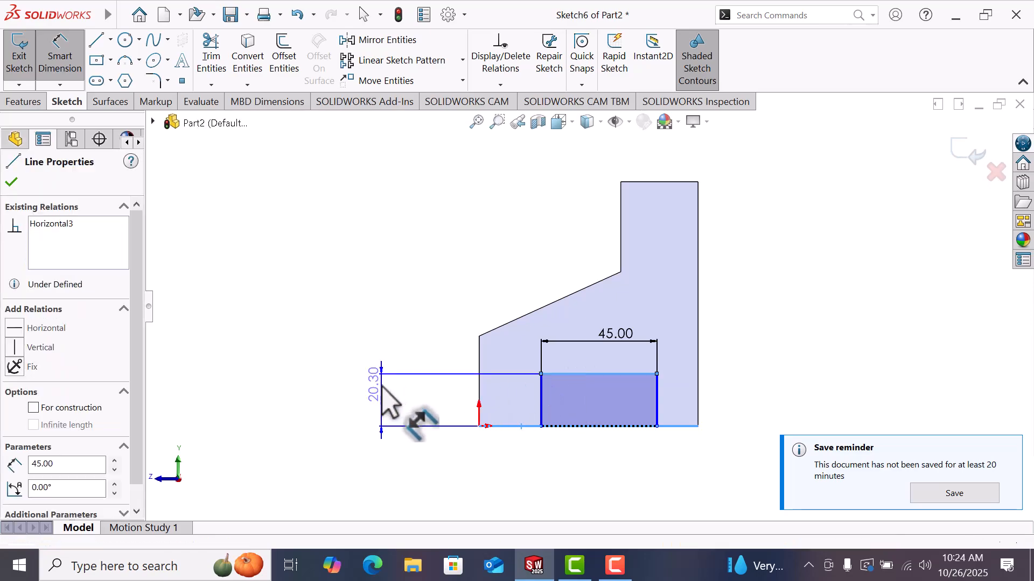
left_click(382, 386)
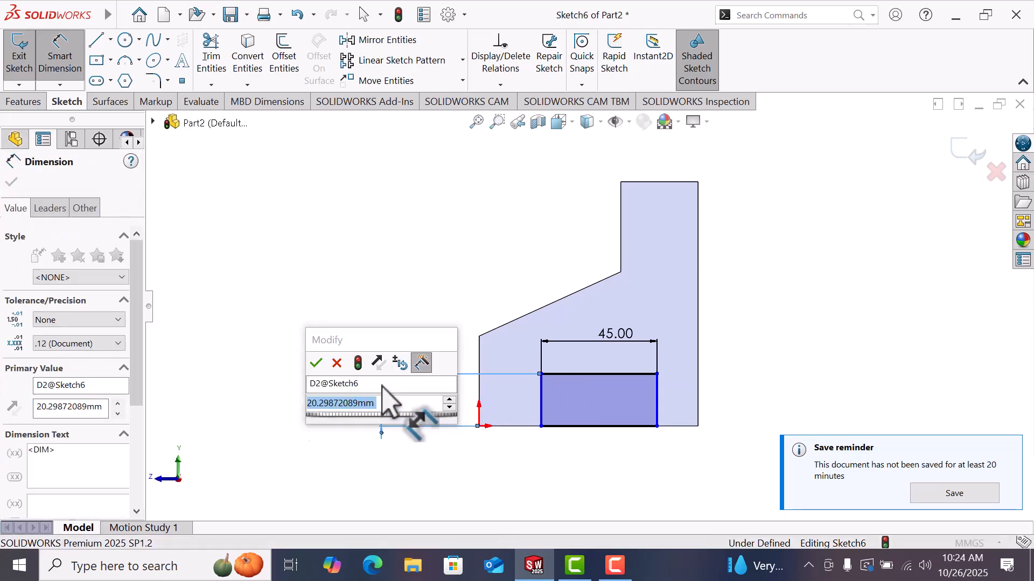
type("12")
key("Return")
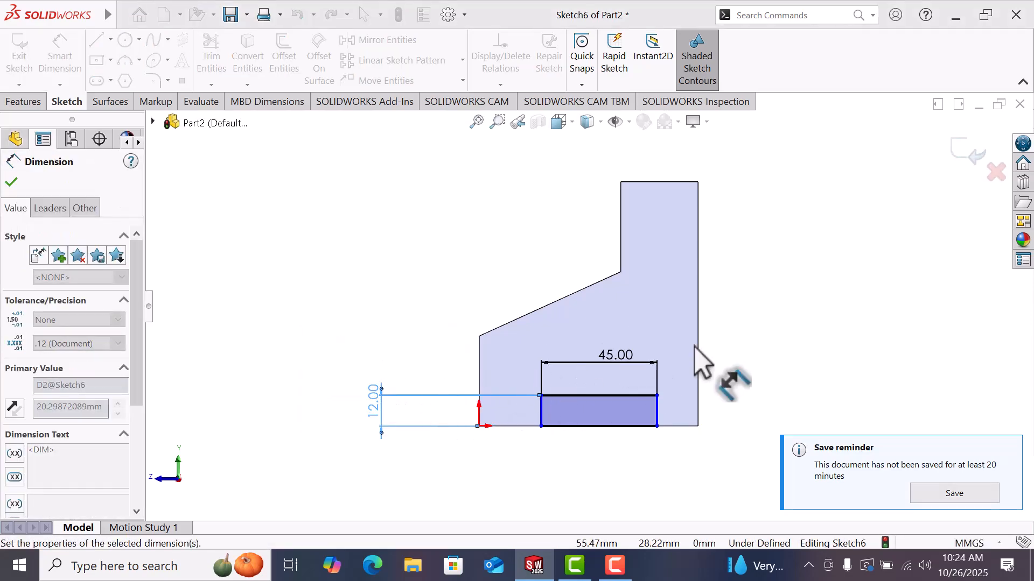
left_click(811, 326)
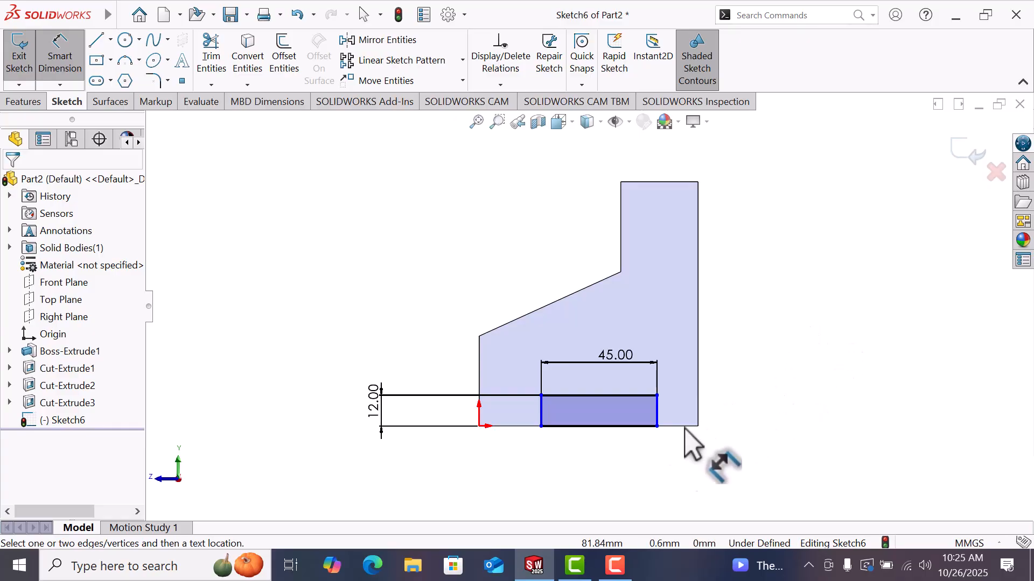
Dimension the rectangle's rear side 20 mm from the block's vertical back edge
left_click(658, 414)
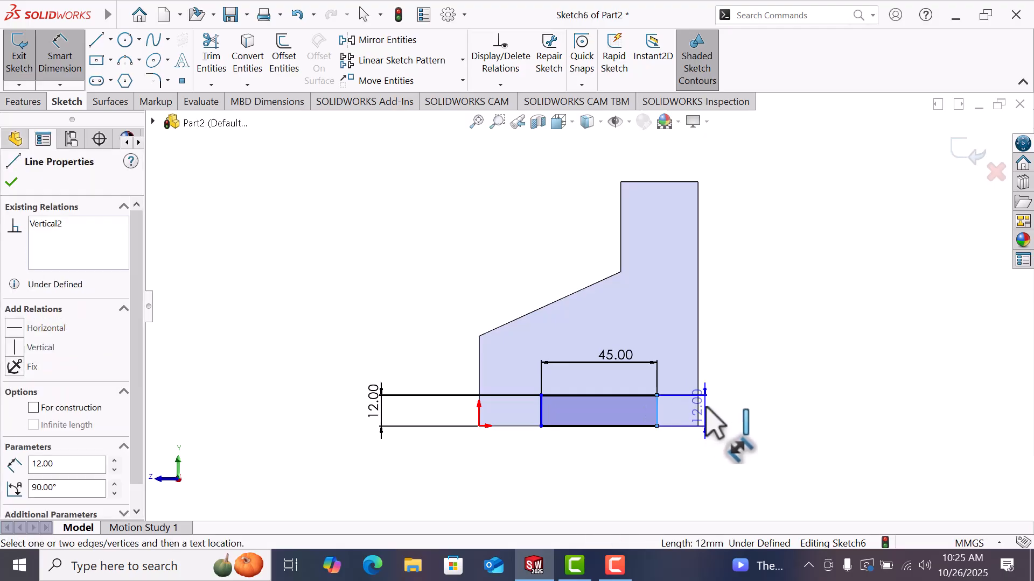
left_click(699, 416)
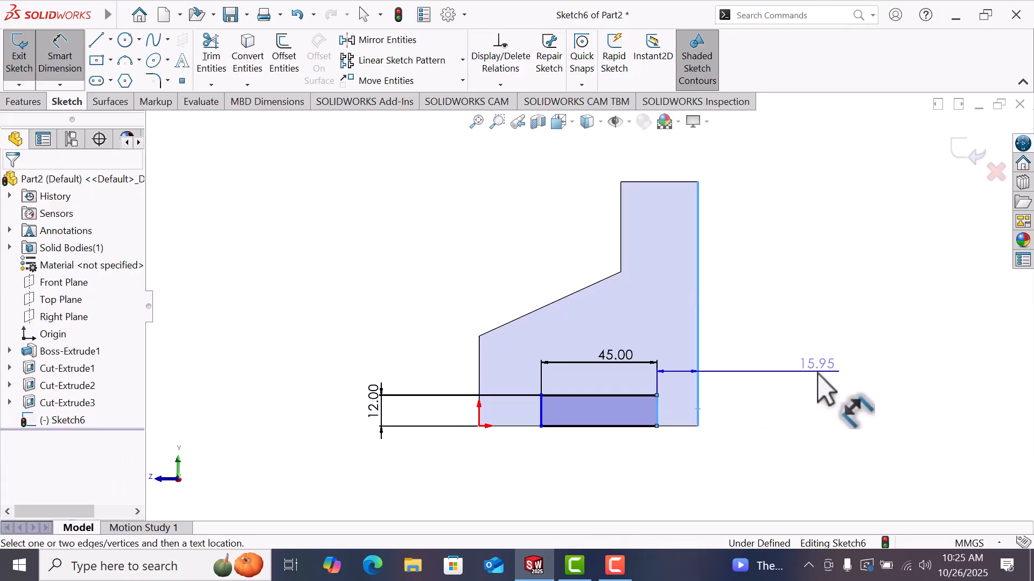
left_click(818, 374)
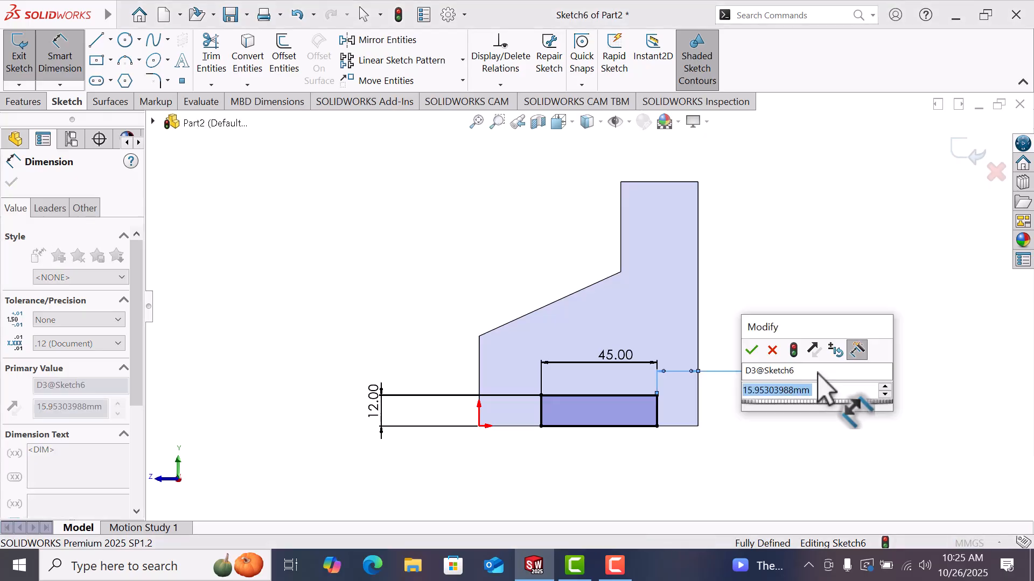
type("20")
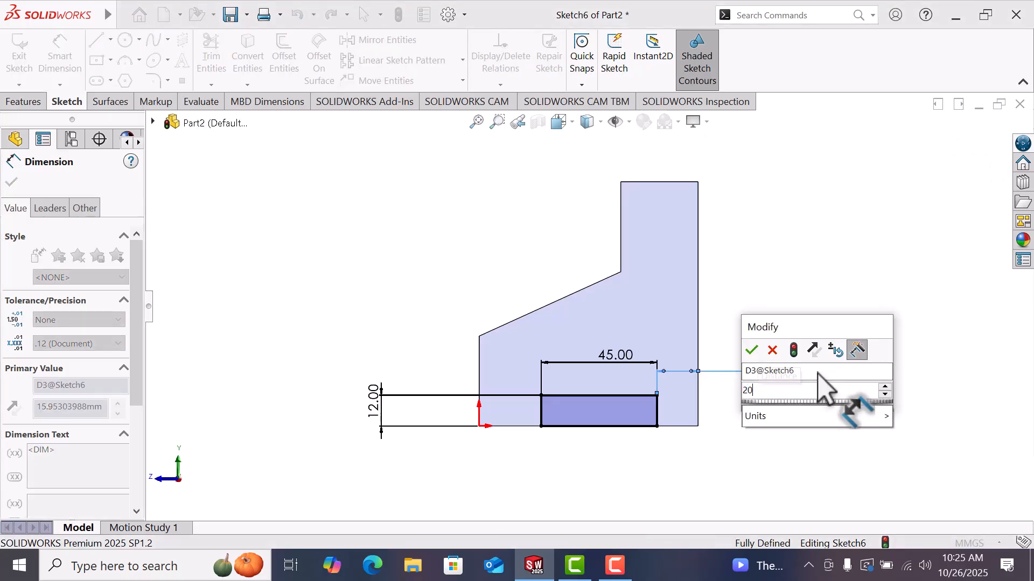
key("Return")
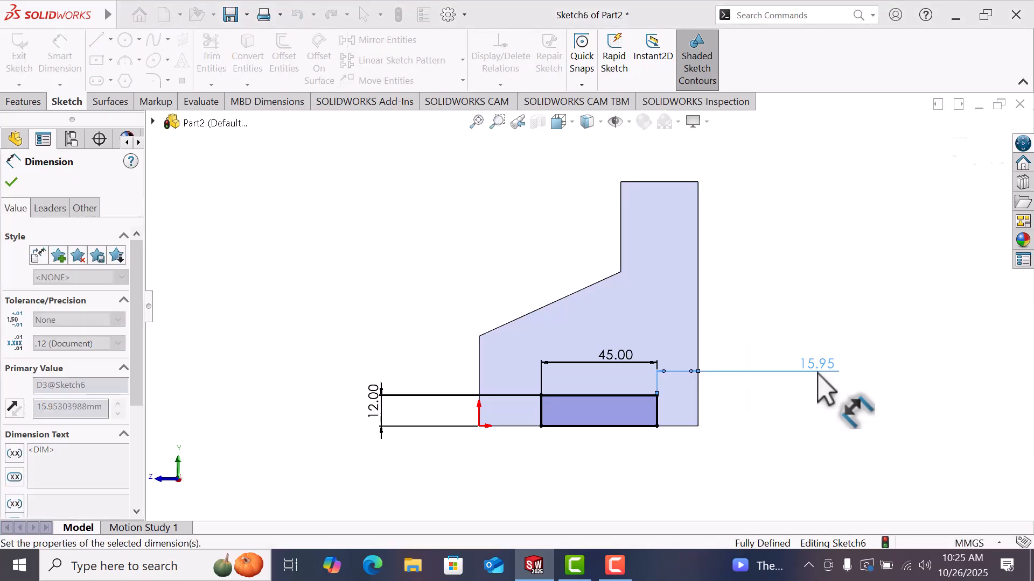
left_click(787, 449)
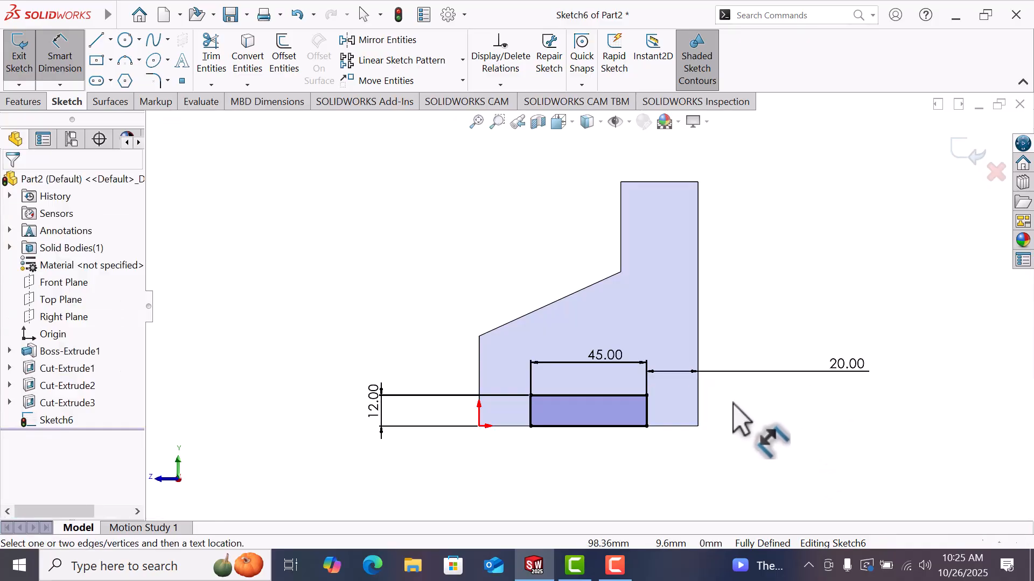
Cut-extrude the side-face rectangle Through All across the bottom of the block
left_click(21, 102)
left_click(231, 54)
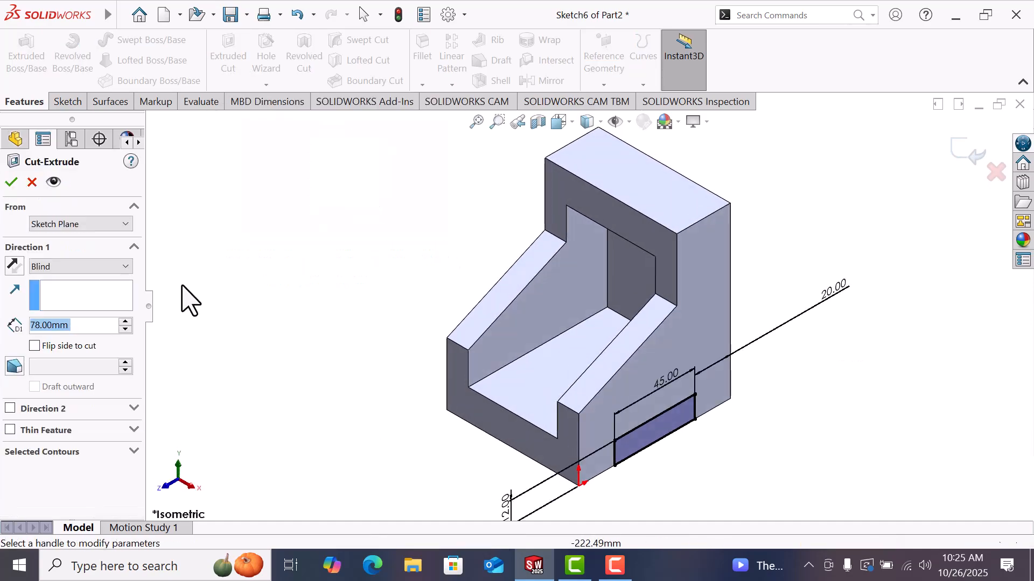
left_click(74, 268)
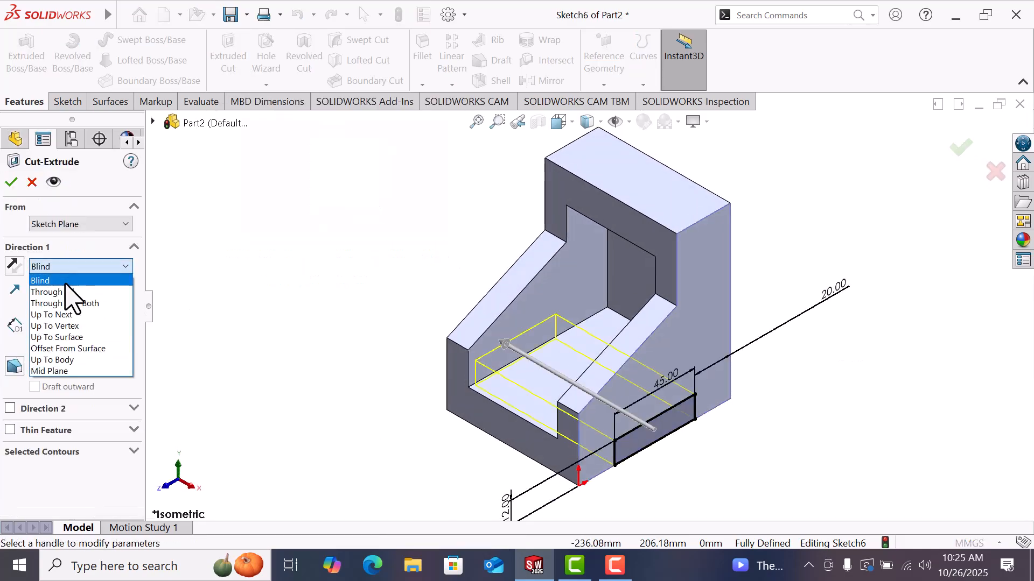
left_click(67, 292)
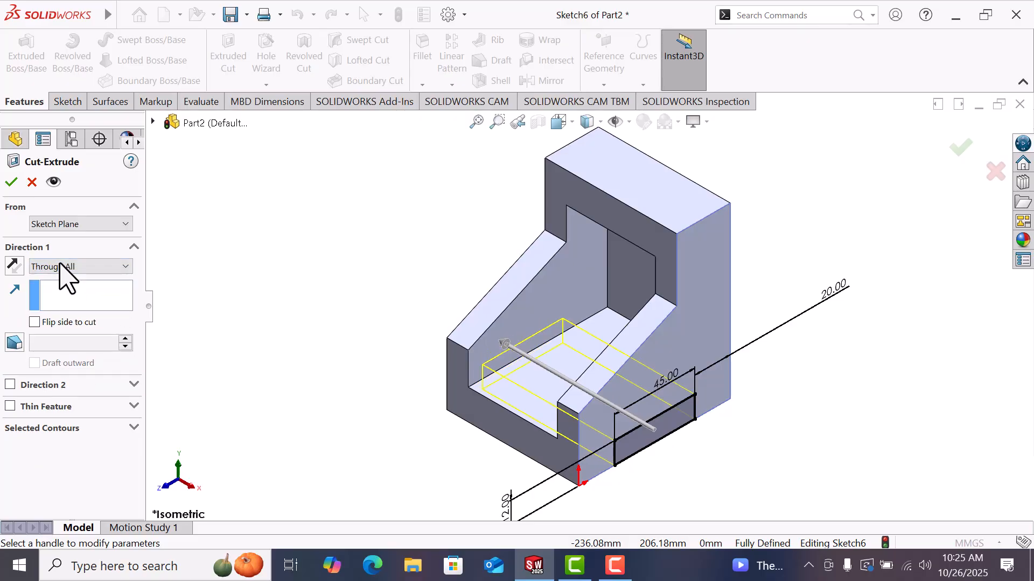
left_click(10, 184)
left_click(842, 378)
key("f")
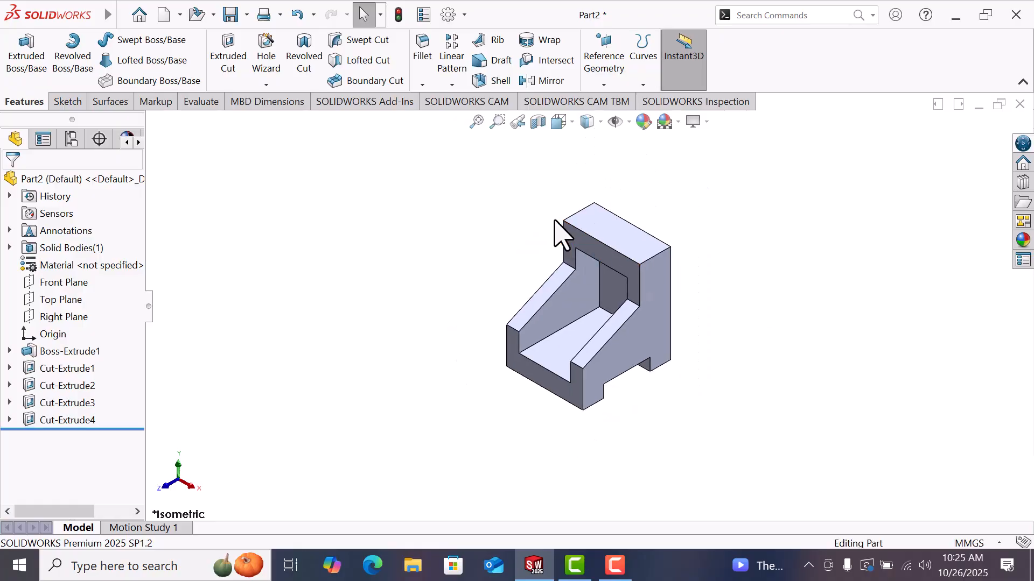
Inspect the part in the Hidden Lines Removed and Hidden Lines Visible display styles, and return it to Shaded With Edges
left_click(601, 122)
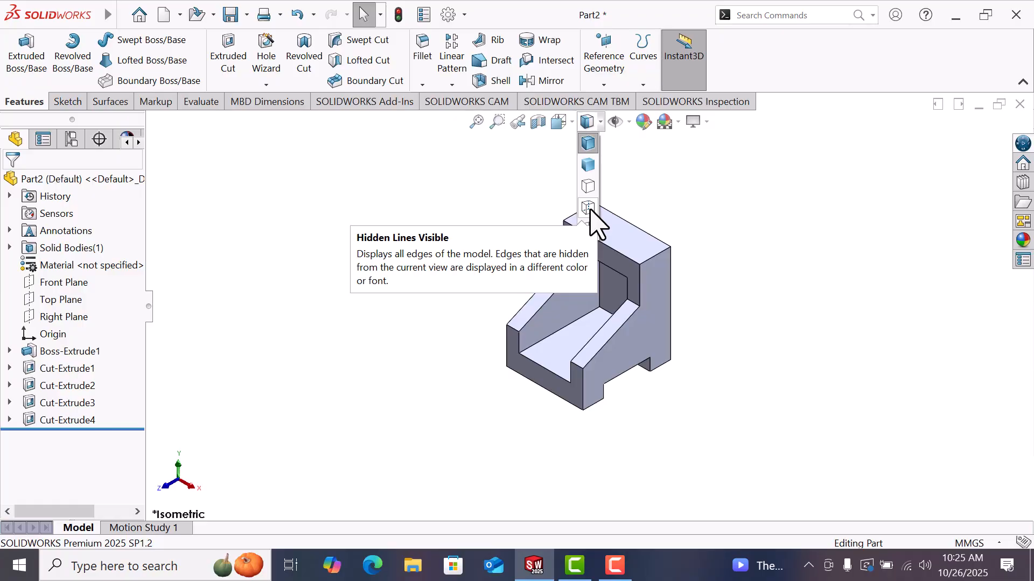
left_click(590, 194)
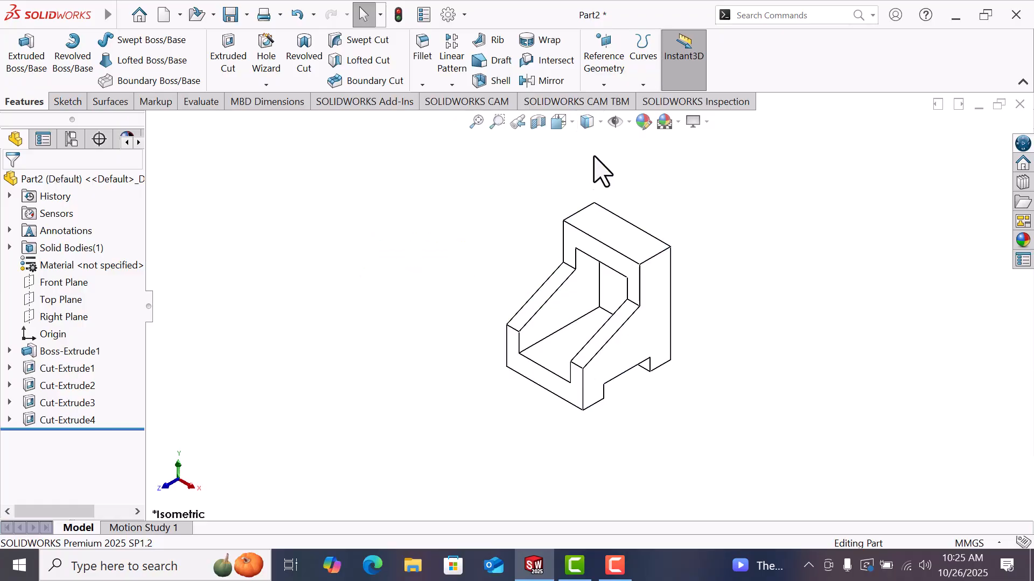
left_click(601, 124)
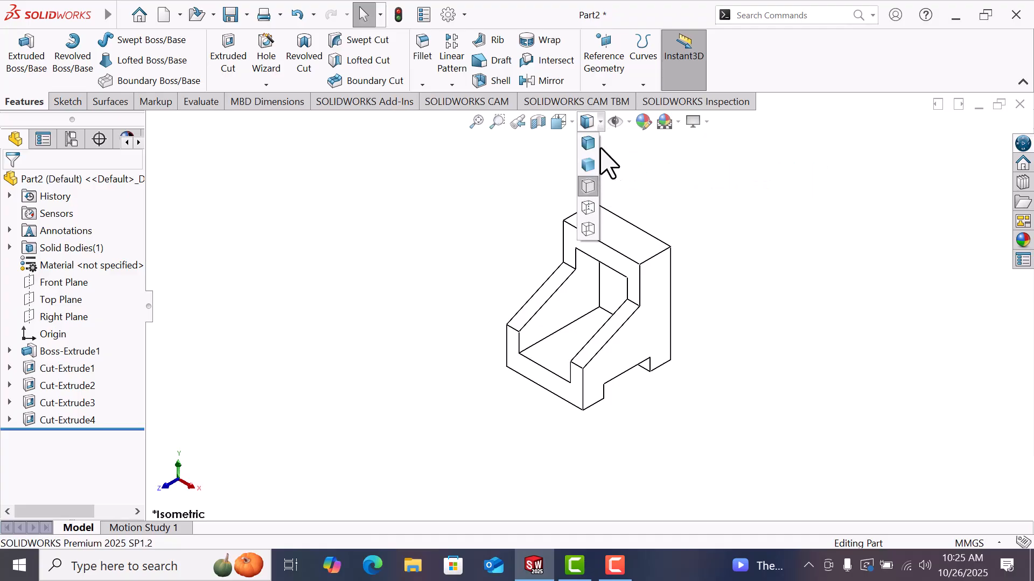
left_click(588, 216)
scroll(677, 233, "down", 1)
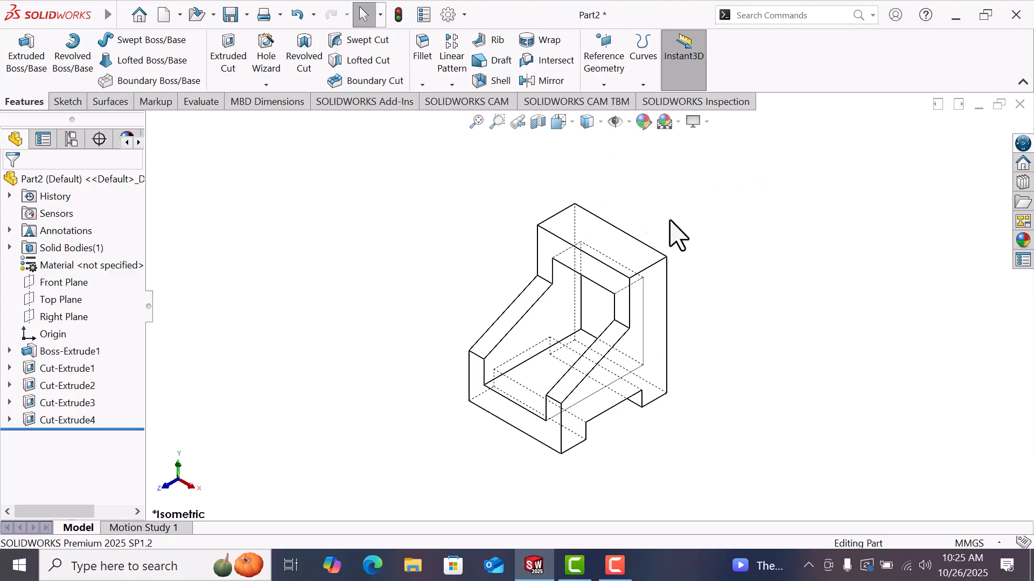
left_click(601, 123)
left_click(588, 142)
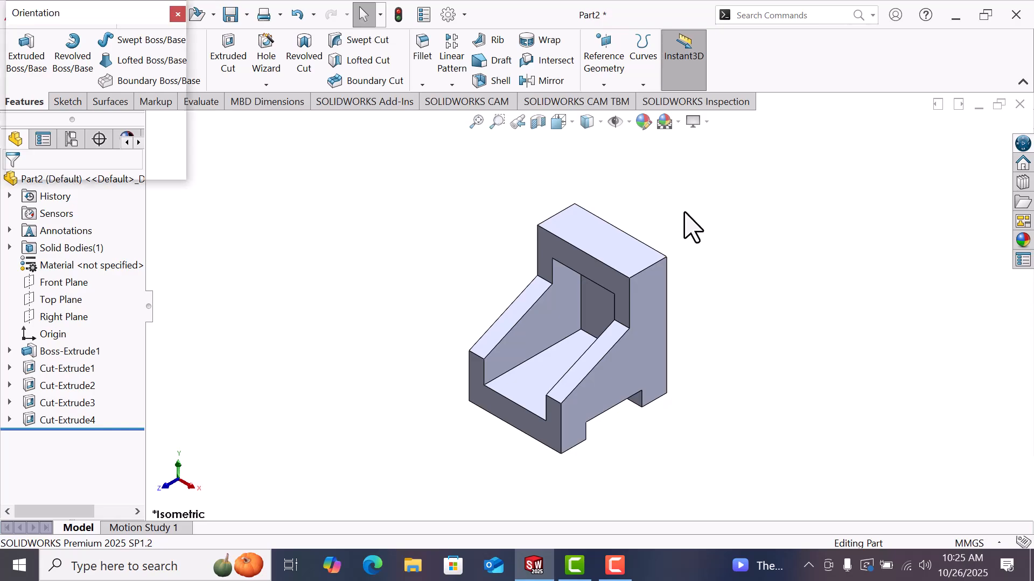
Set the finished part to the standard isometric view orientation
key("space")
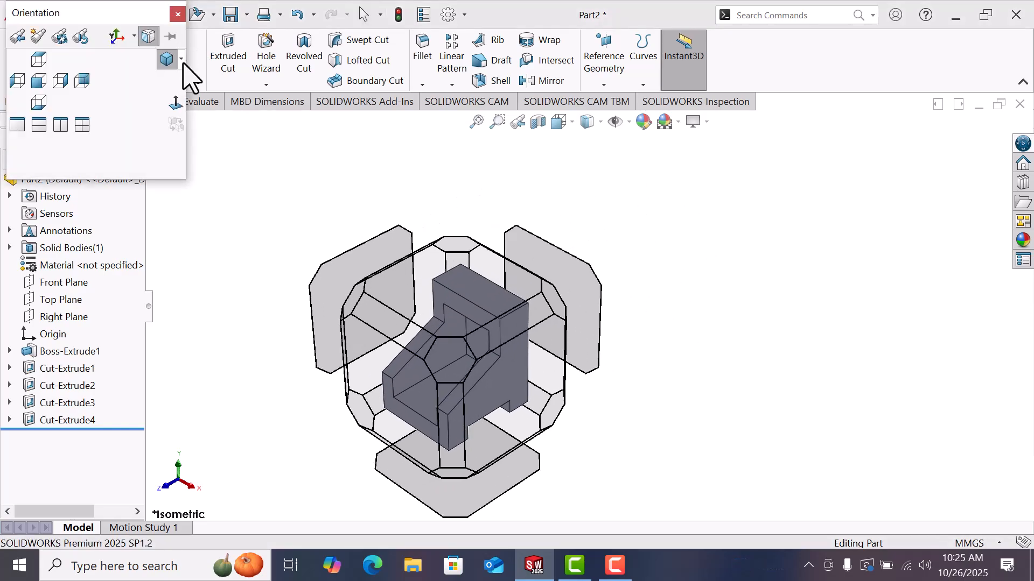
left_click(181, 58)
left_click(190, 83)
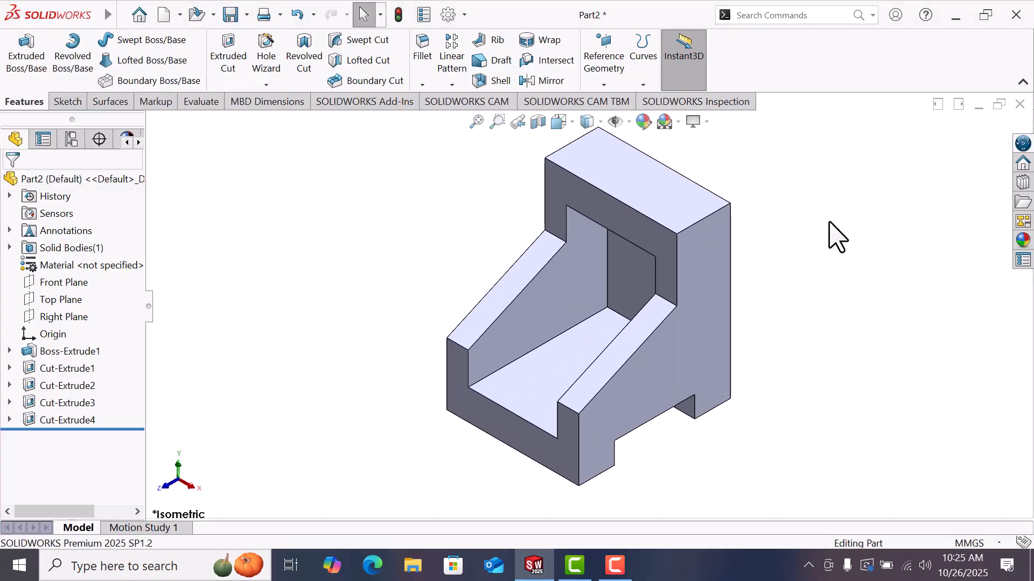